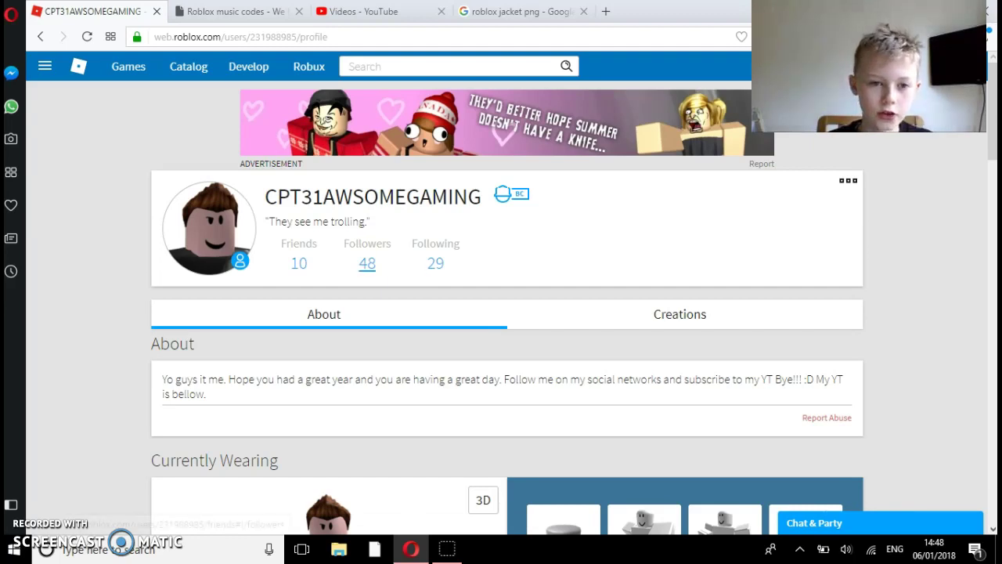
{"action": "left_click_drag", "start_coordinate": [266, 197], "coordinate": [450, 265]}
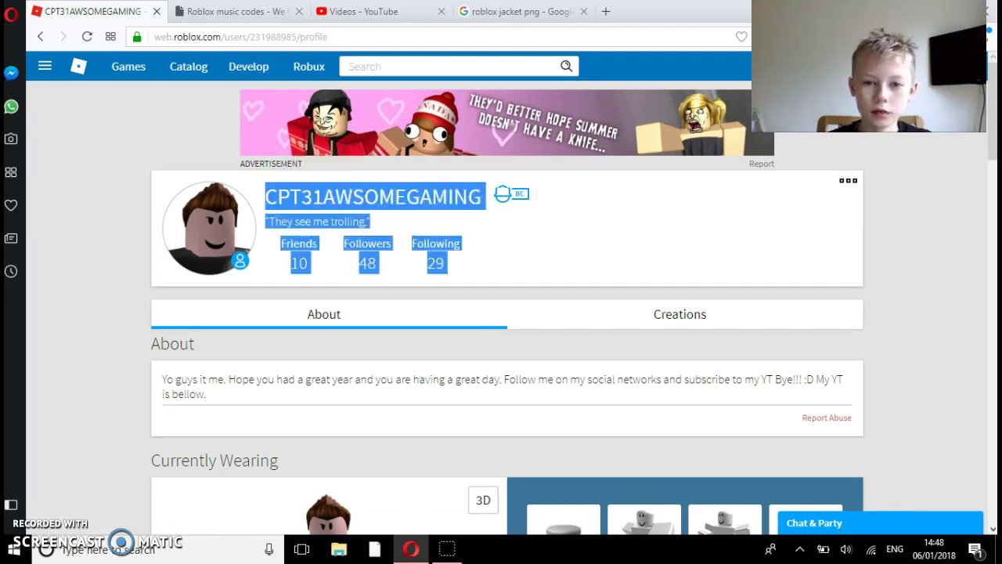
{"action": "left_click", "coordinate": [532, 247]}
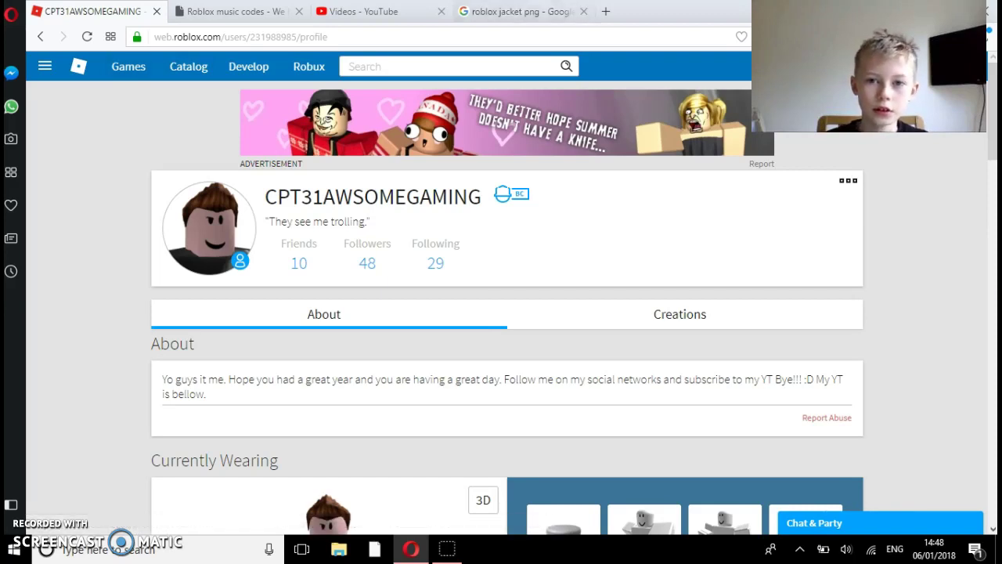
Close the old jacket search page and run a new Google image search for "roblox jacket png".
{"action": "left_click", "coordinate": [584, 11]}
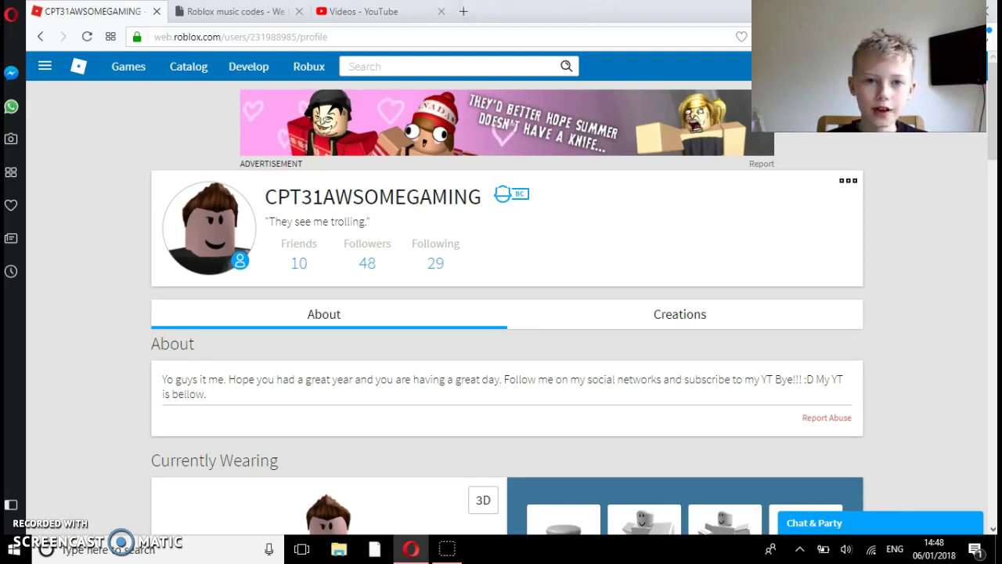
{"action": "left_click", "coordinate": [364, 11]}
{"action": "left_click", "coordinate": [94, 11]}
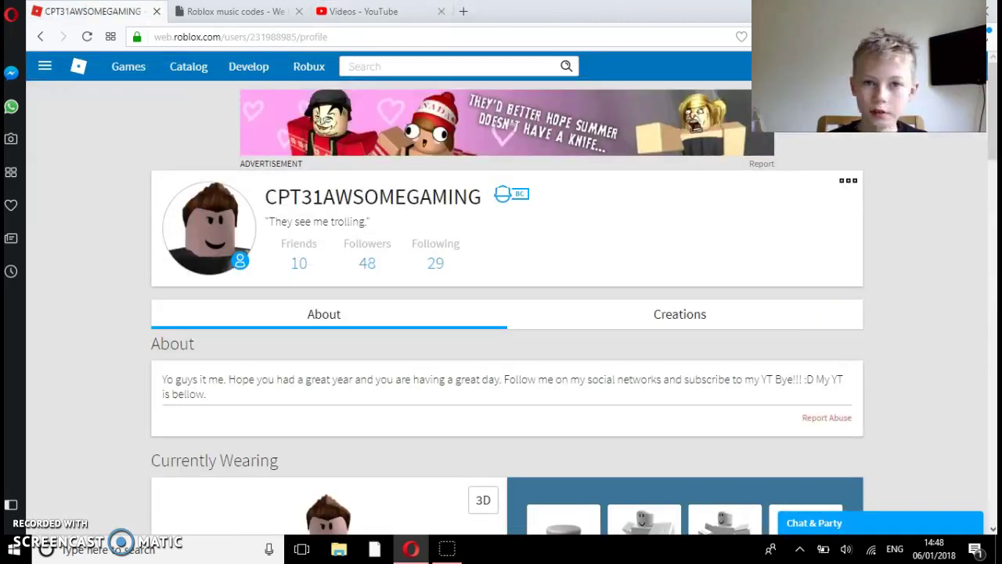
{"action": "left_click", "coordinate": [462, 11]}
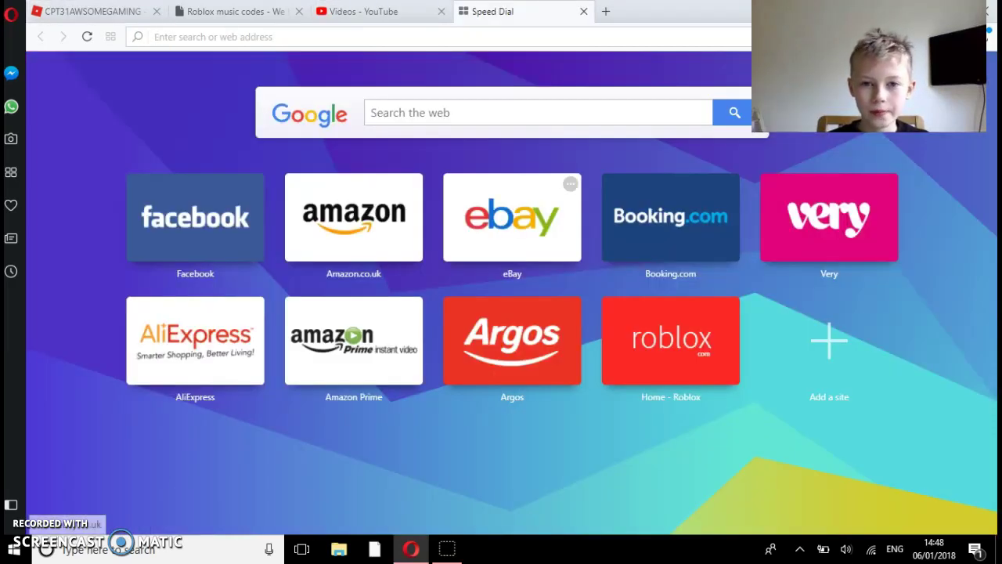
{"action": "left_click", "coordinate": [469, 112]}
{"action": "type", "text": "roblo"}
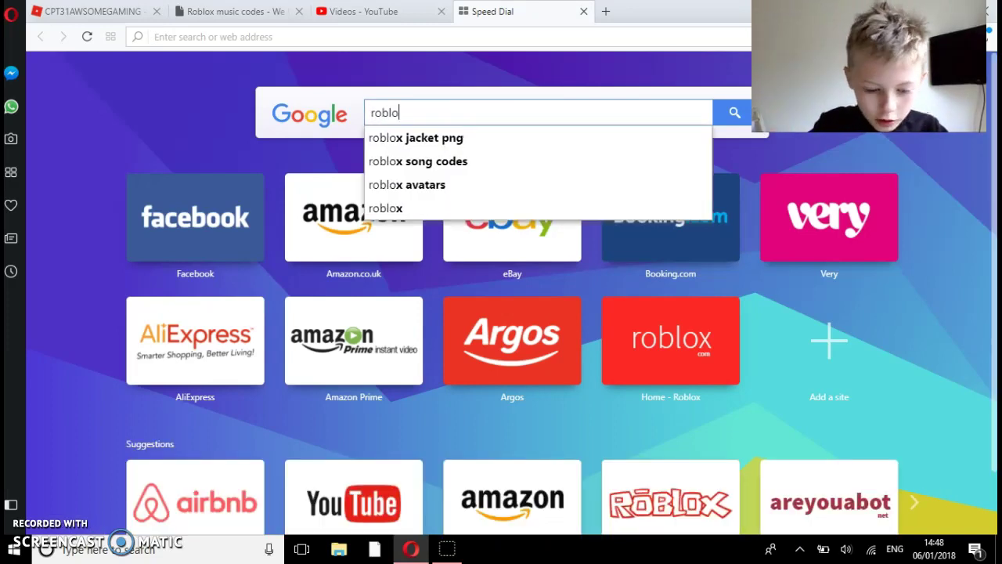
{"action": "type", "text": "x jacket"}
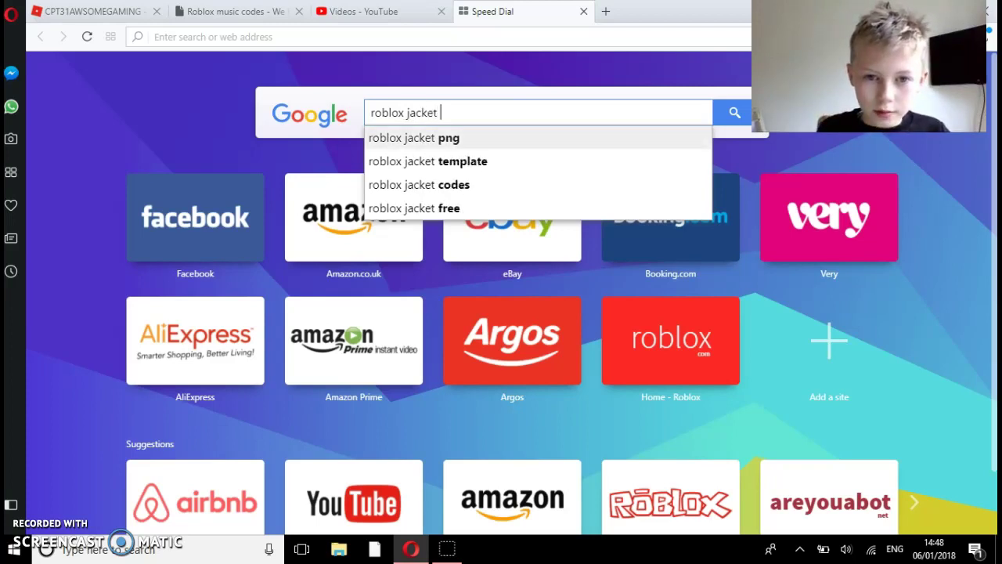
{"action": "left_click", "coordinate": [414, 138]}
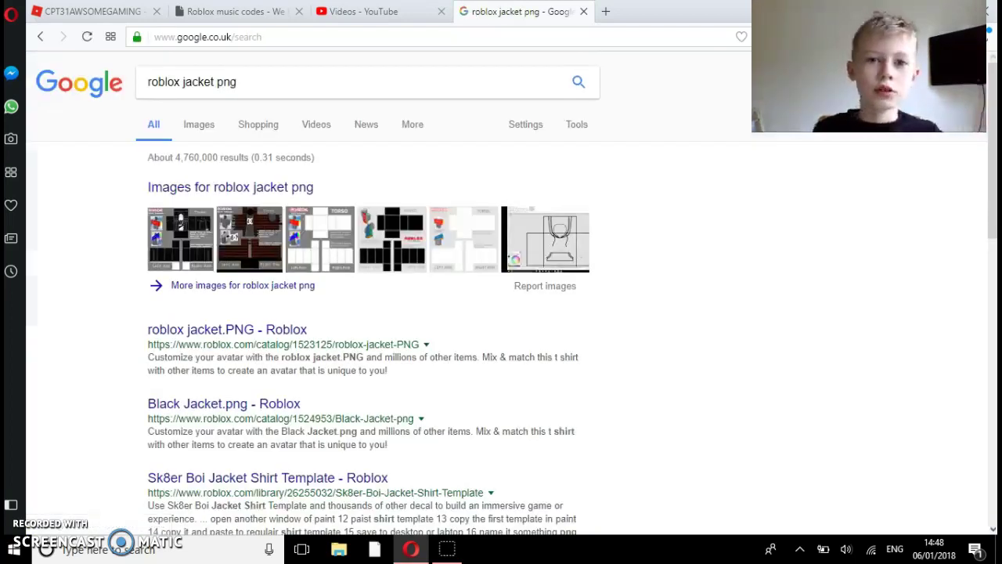
{"action": "left_click", "coordinate": [199, 124]}
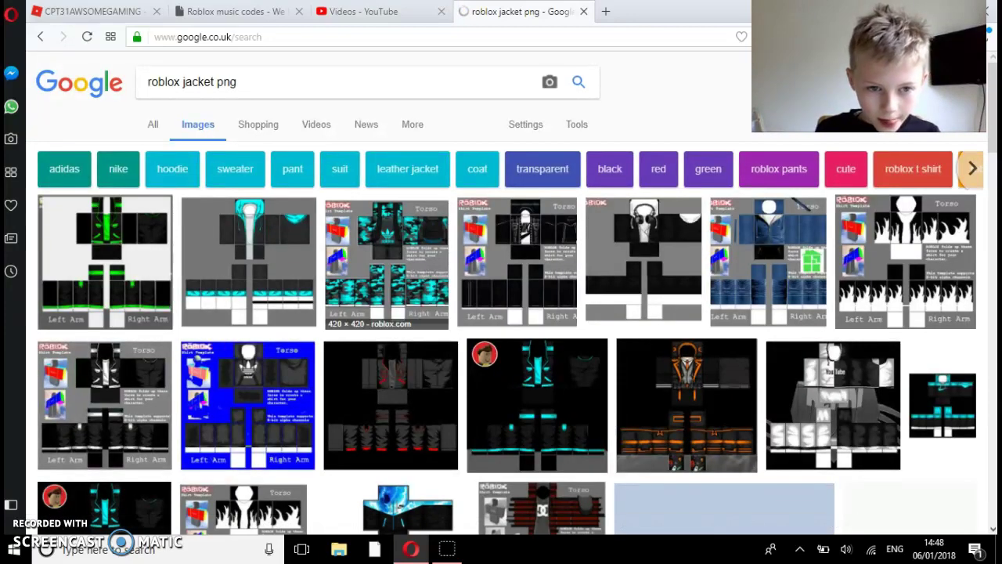
Find the white and black Nike windbreaker shirt template among the image results and open it full size.
{"action": "scroll", "coordinate": [540, 251], "scroll_direction": "down", "scroll_amount": 4}
{"action": "scroll", "coordinate": [540, 251], "scroll_direction": "down", "scroll_amount": 2}
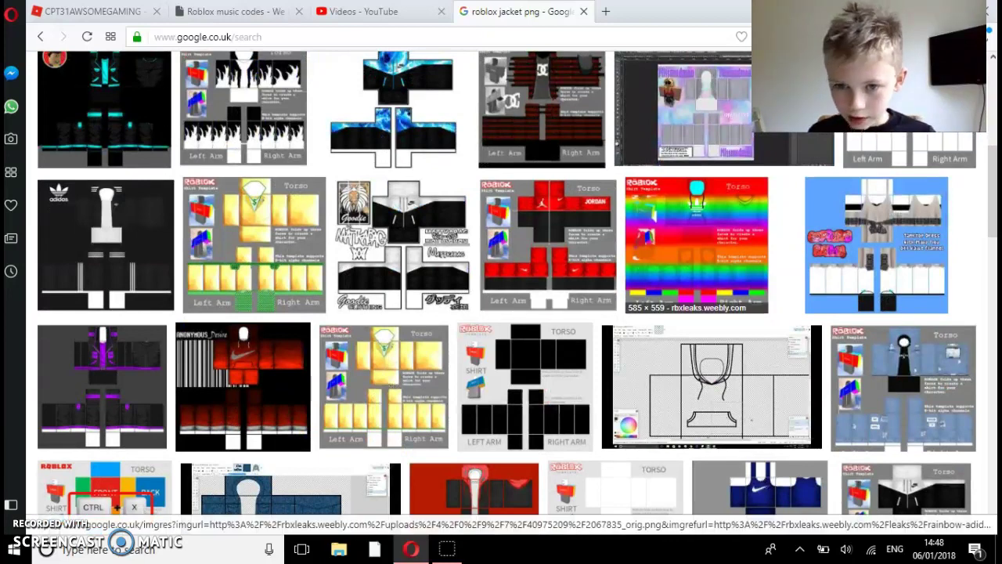
{"action": "scroll", "coordinate": [525, 251], "scroll_direction": "down", "scroll_amount": 2}
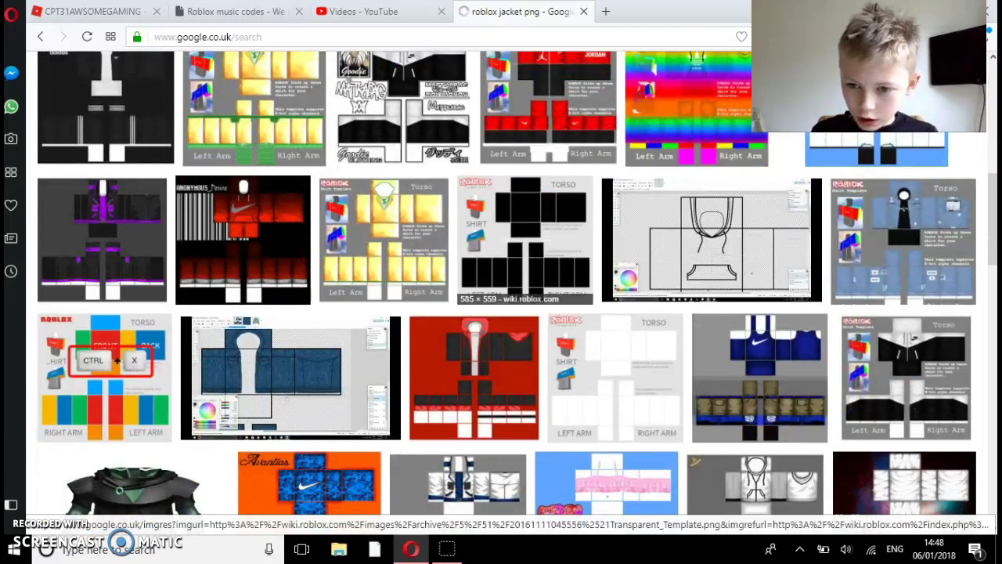
{"action": "scroll", "coordinate": [564, 270], "scroll_direction": "down", "scroll_amount": 1}
{"action": "left_click_drag", "start_coordinate": [877, 317], "coordinate": [905, 306]}
{"action": "scroll", "coordinate": [905, 305], "scroll_direction": "down", "scroll_amount": 1}
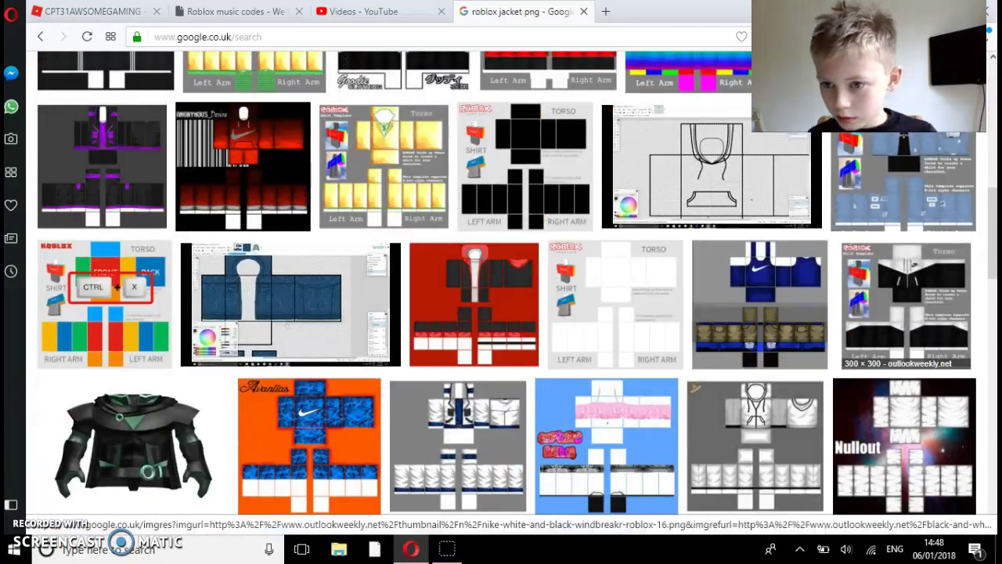
{"action": "left_click", "coordinate": [906, 305]}
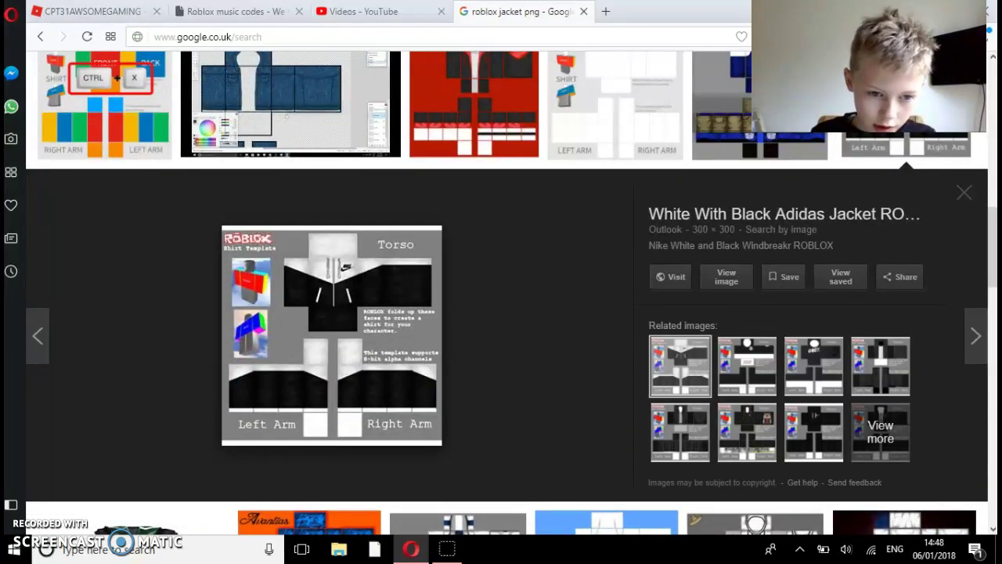
{"action": "left_click", "coordinate": [727, 276]}
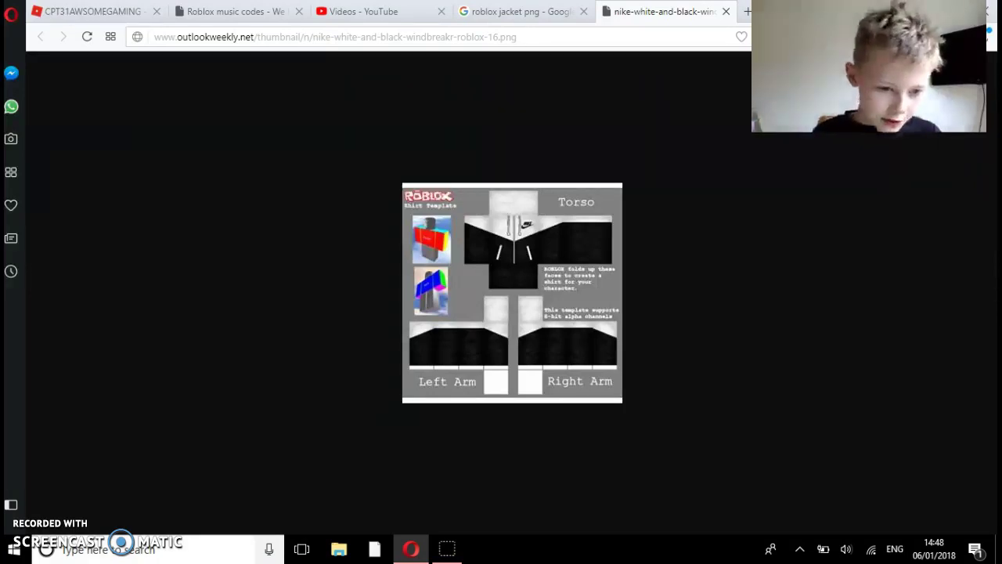
{"action": "left_click", "coordinate": [157, 550]}
{"action": "type", "text": "s"}
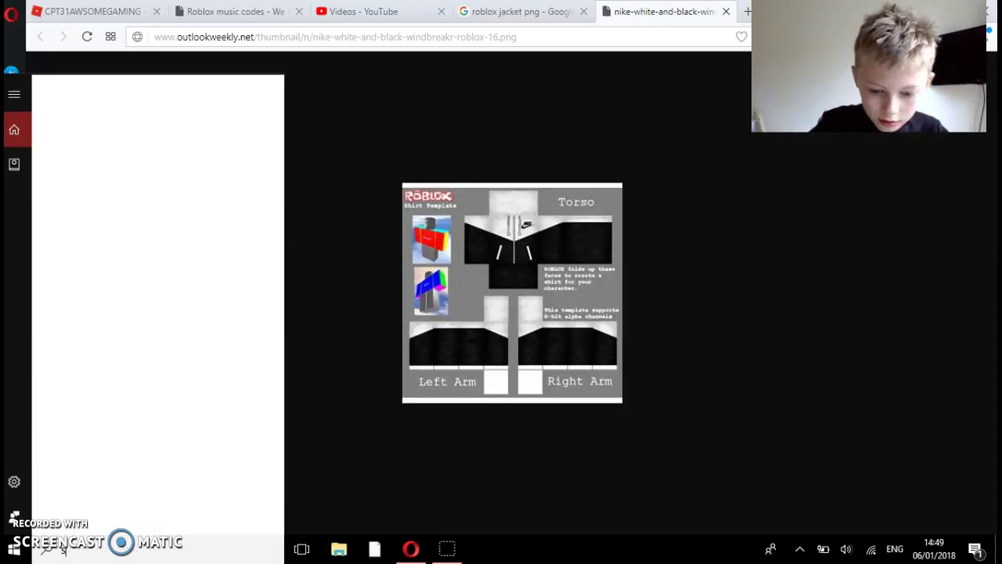
{"action": "type", "text": "niping tool"}
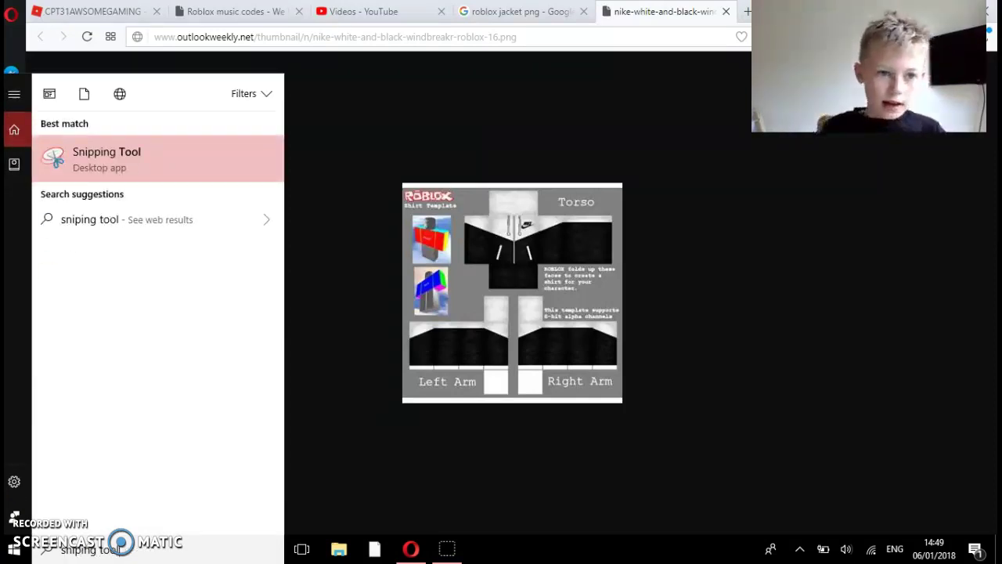
{"action": "key", "text": "Return"}
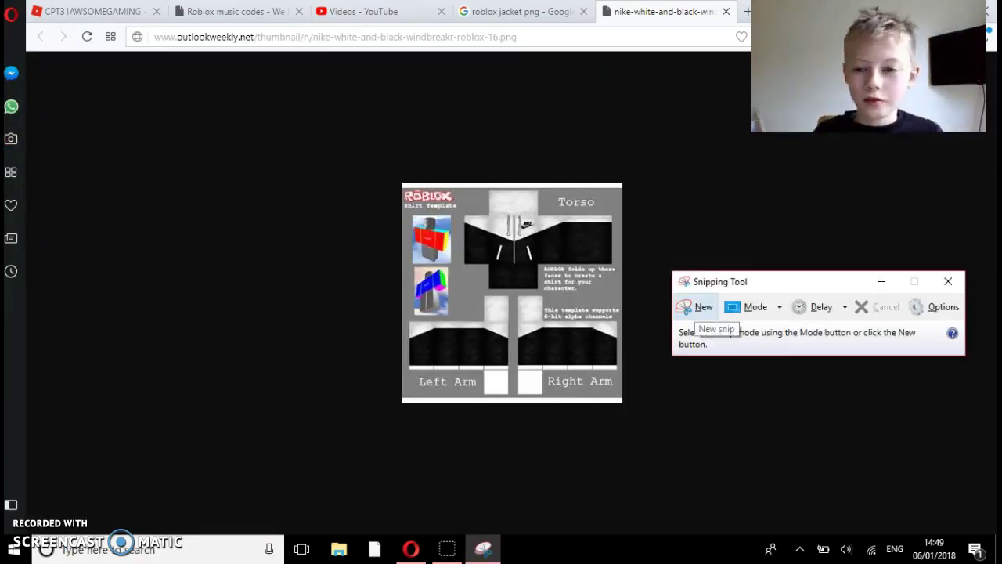
{"action": "left_click", "coordinate": [688, 309]}
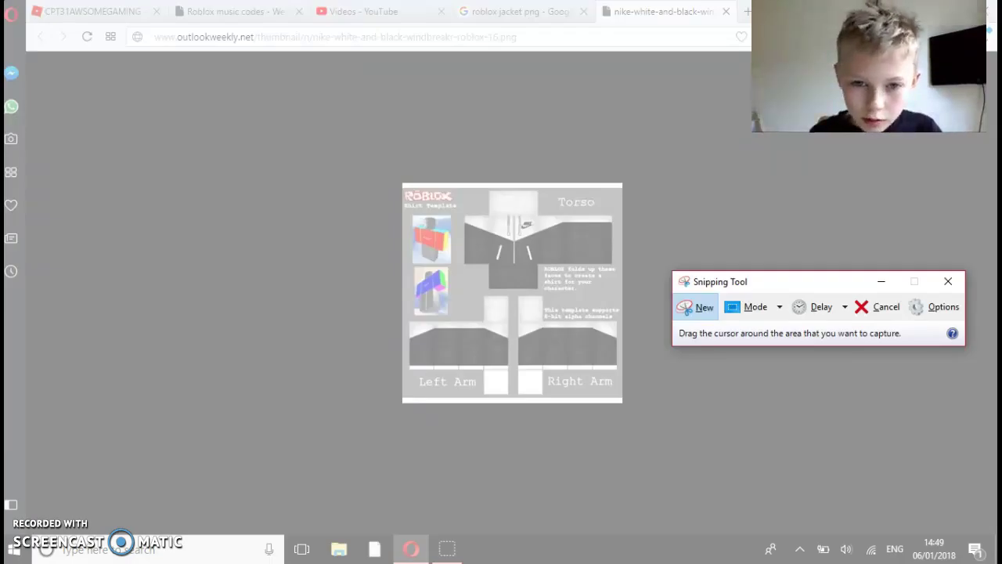
{"action": "left_click", "coordinate": [948, 281]}
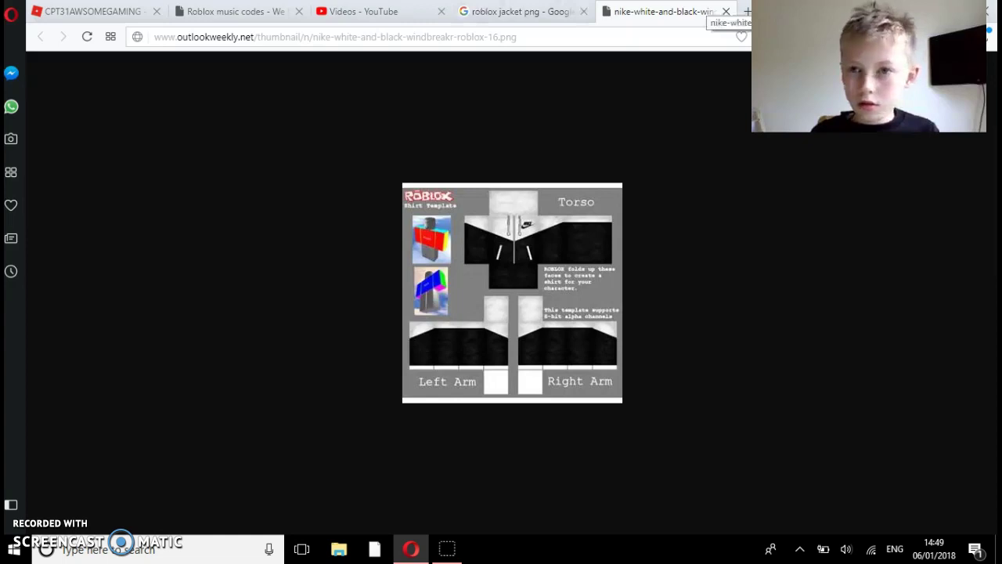
{"action": "left_click", "coordinate": [726, 11]}
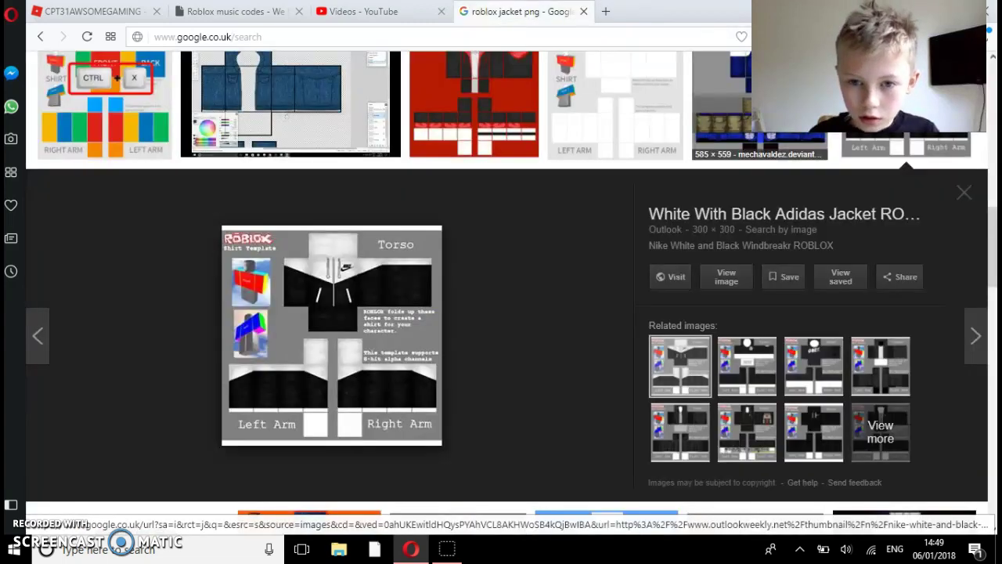
Find the grey Adidas hoodie shirt template among the image results and open the image itself in its own page.
{"action": "scroll", "coordinate": [458, 211], "scroll_direction": "down", "scroll_amount": 5}
{"action": "scroll", "coordinate": [470, 352], "scroll_direction": "down", "scroll_amount": 2}
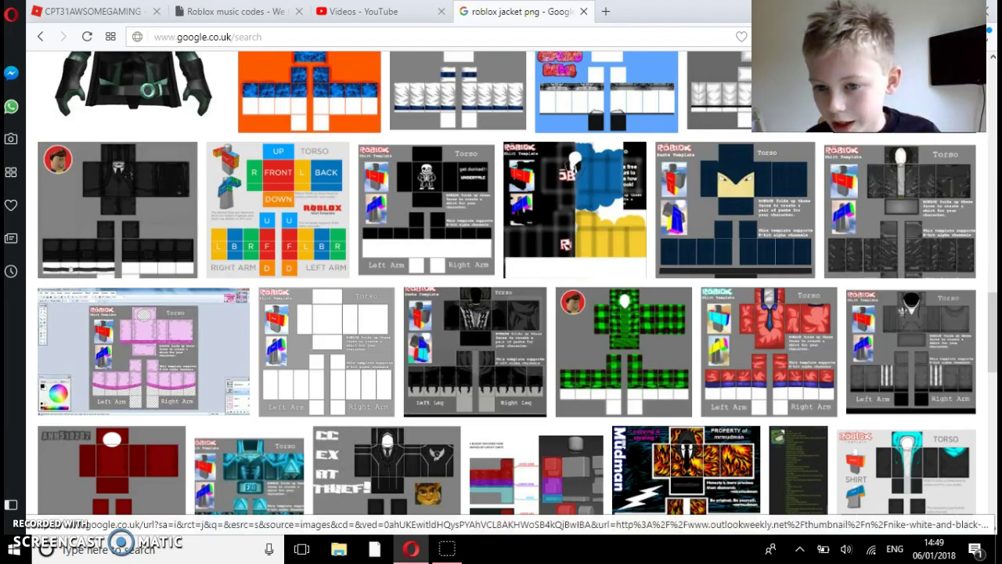
{"action": "left_click", "coordinate": [911, 352]}
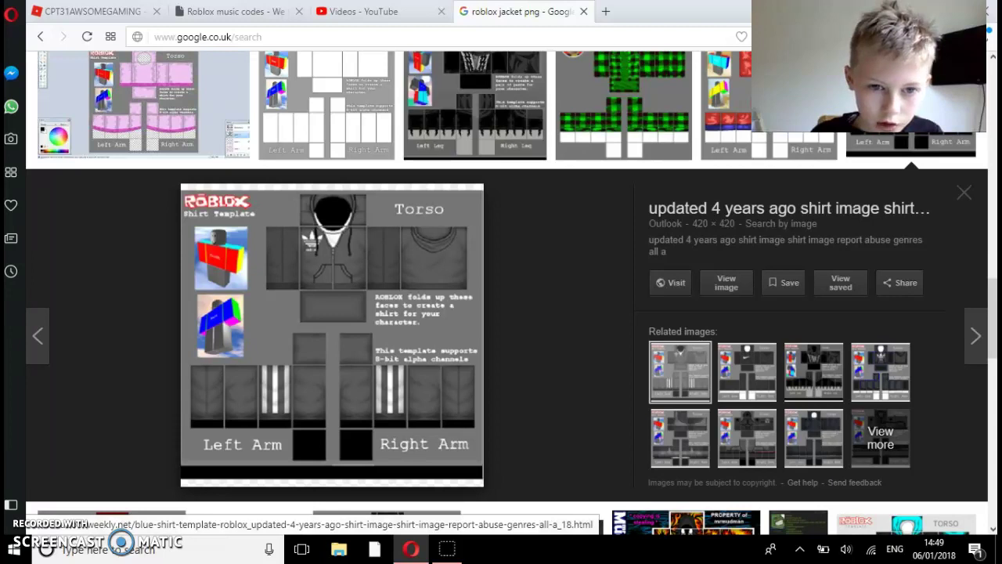
{"action": "left_click", "coordinate": [332, 335]}
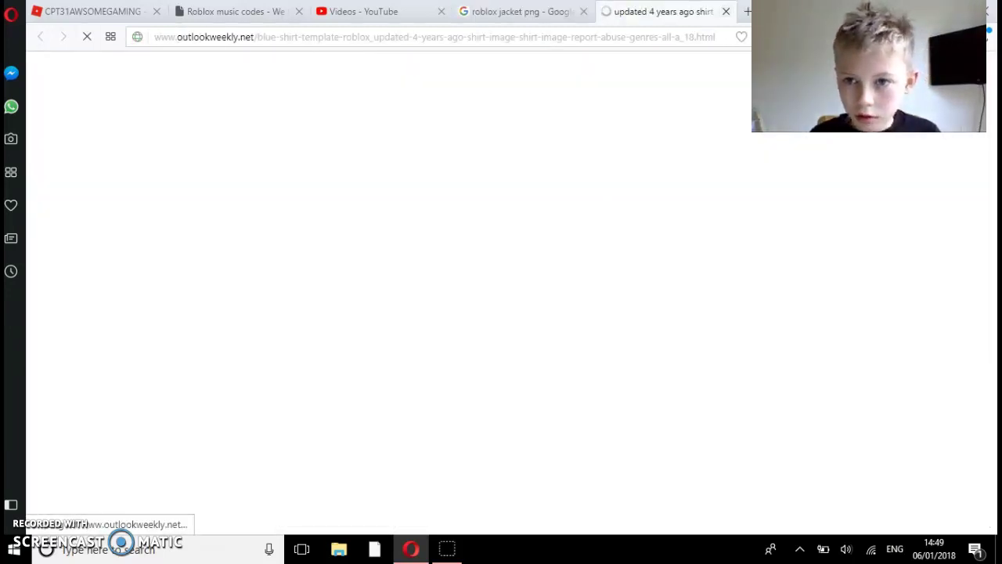
{"action": "key", "text": "ctrl+w"}
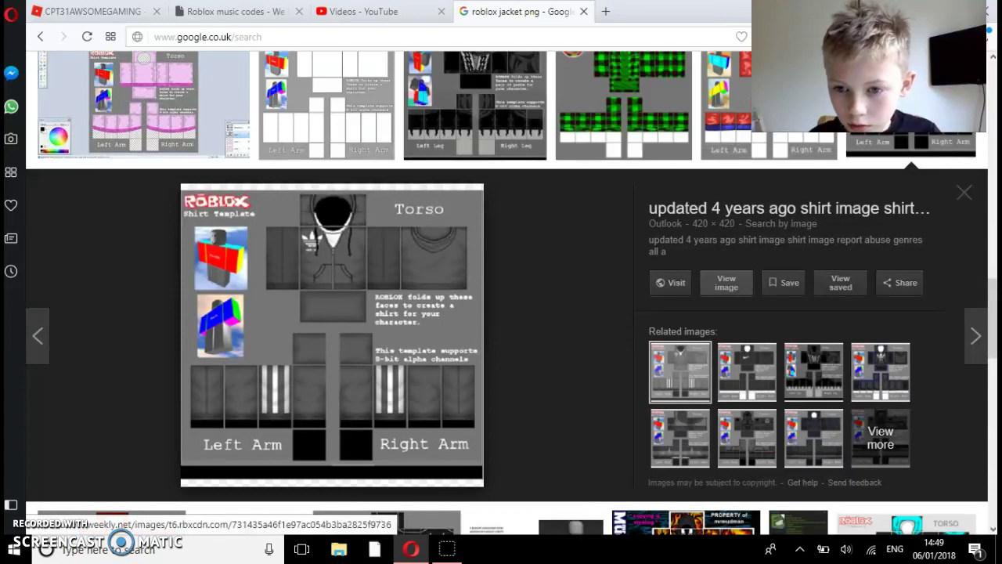
{"action": "left_click", "coordinate": [332, 335]}
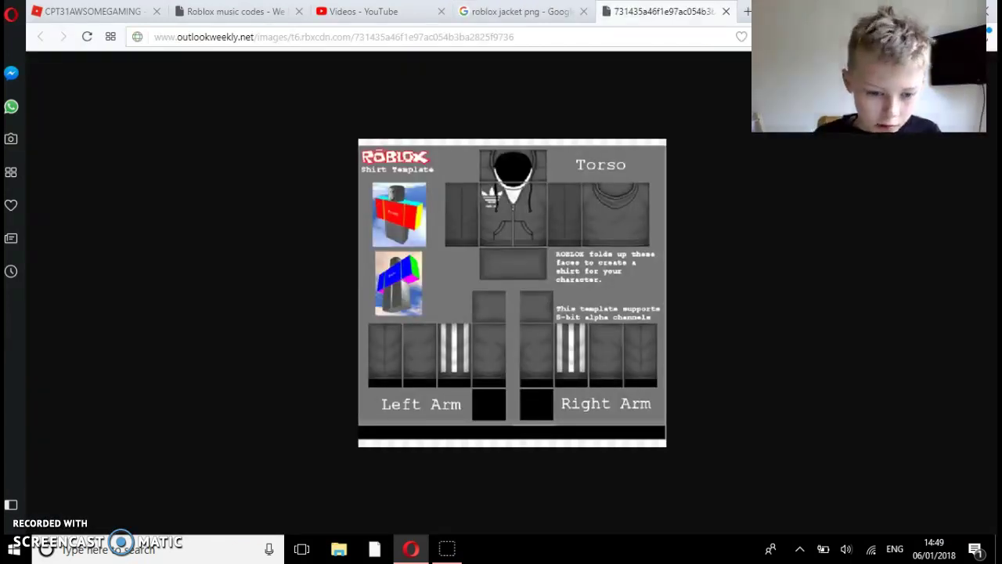
Capture only the front torso panel of the grey Adidas hoodie with the Snipping Tool and erase the stray pen stroke.
{"action": "left_click", "coordinate": [117, 548]}
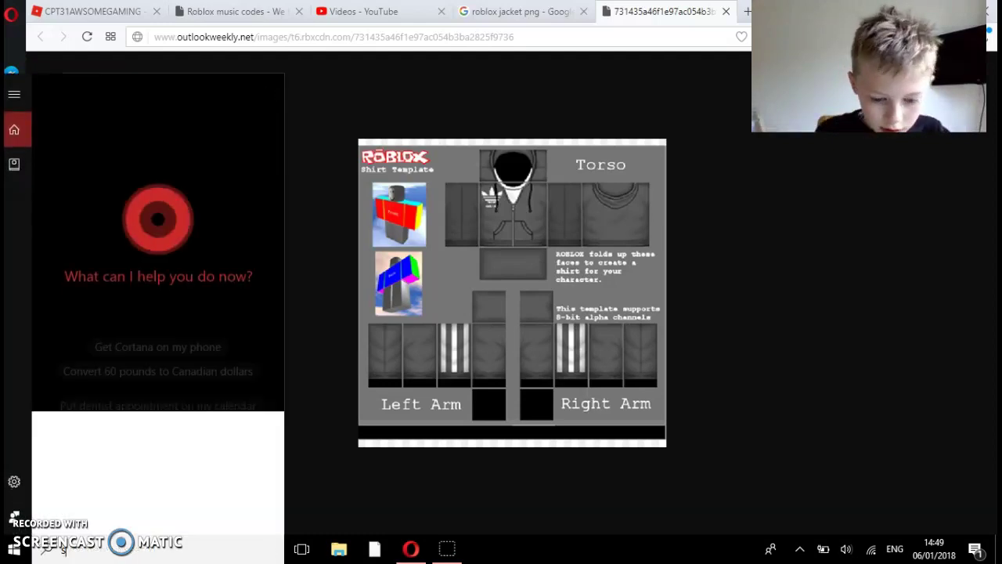
{"action": "type", "text": "snipg"}
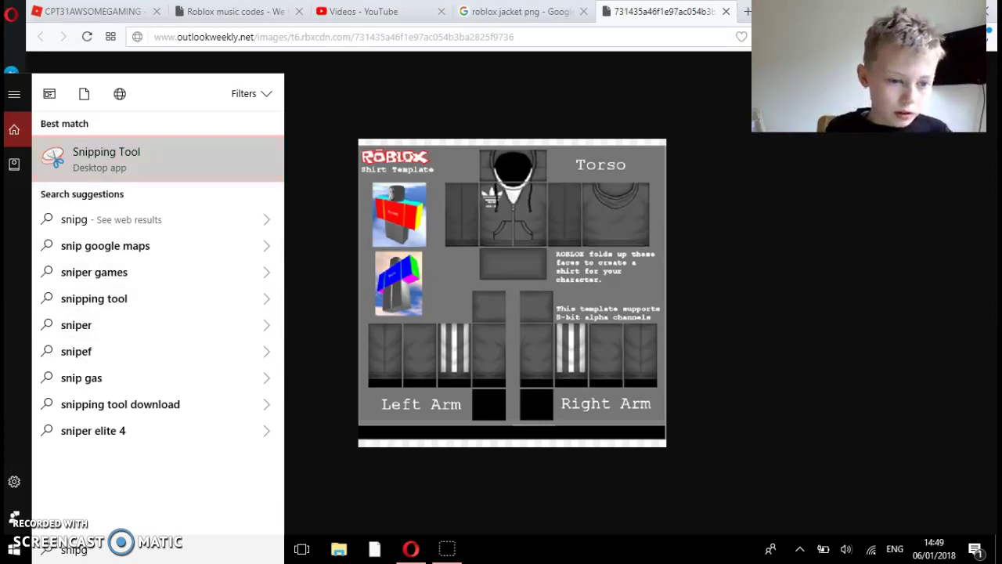
{"action": "left_click", "coordinate": [105, 159]}
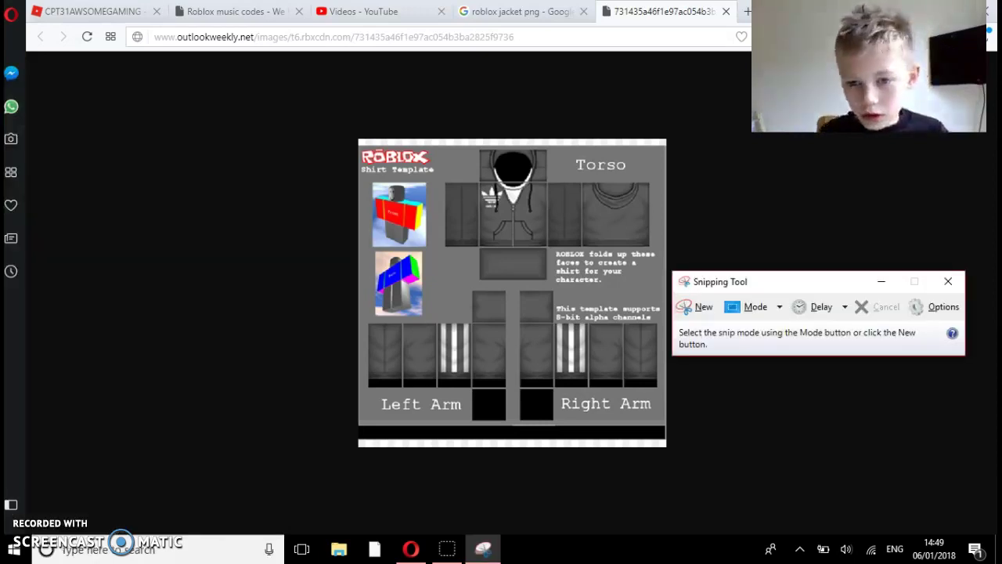
{"action": "left_click", "coordinate": [696, 306]}
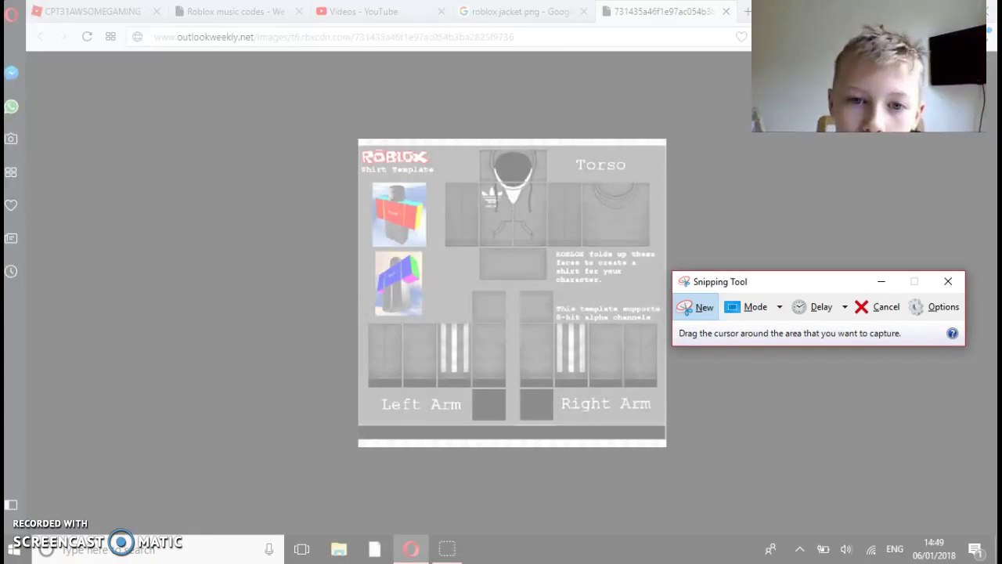
{"action": "left_click_drag", "start_coordinate": [479, 182], "coordinate": [549, 245]}
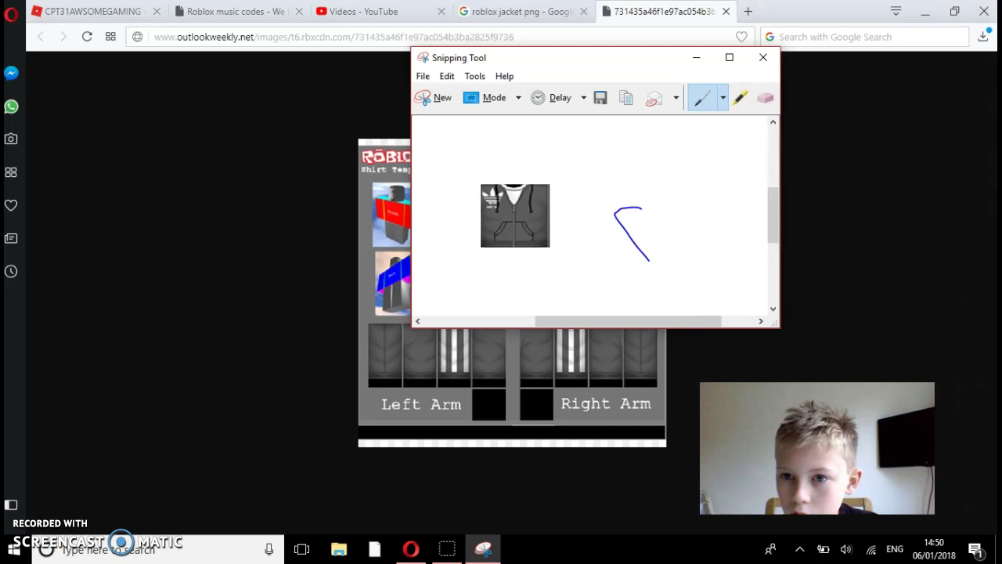
{"action": "left_click", "coordinate": [765, 97]}
{"action": "left_click", "coordinate": [630, 235]}
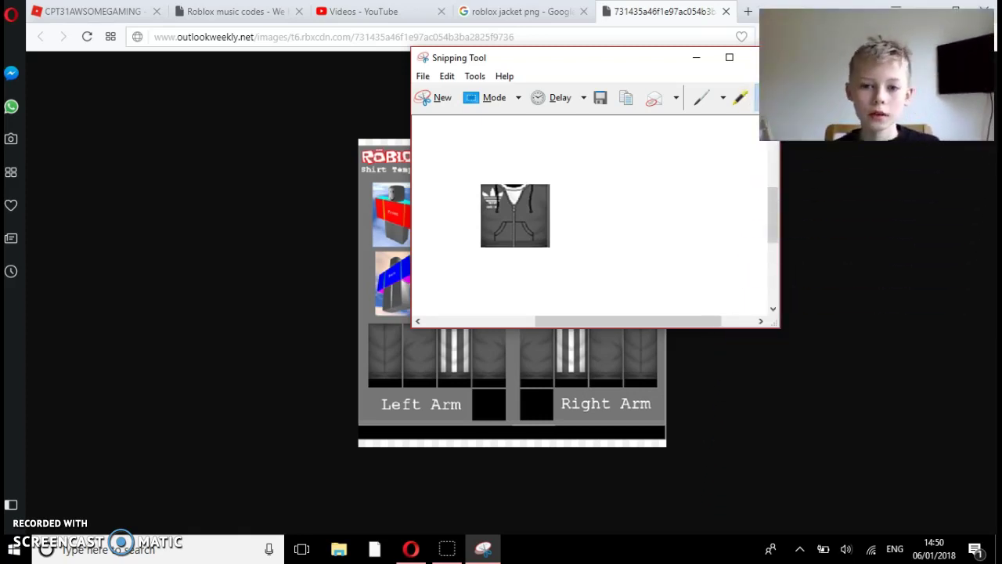
Save the captured hoodie panel to the Desktop as a PNG file named T-shirt5.
{"action": "left_click", "coordinate": [599, 97]}
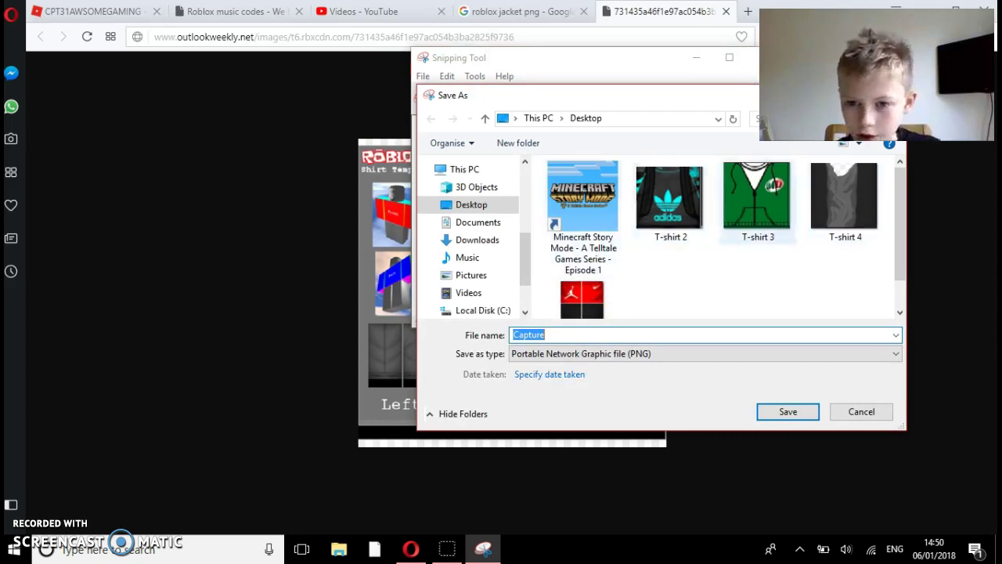
{"action": "key", "text": "BackSpace"}
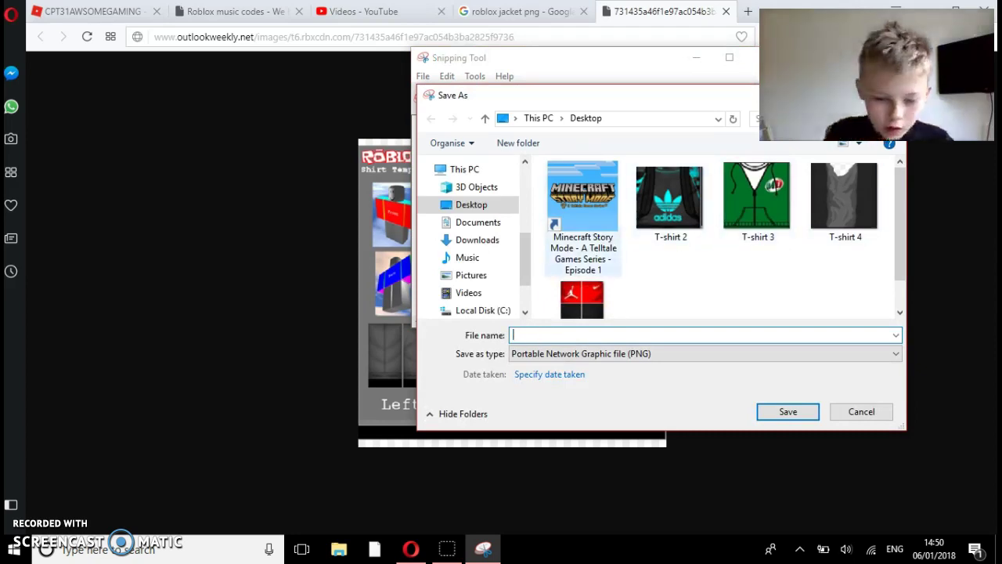
{"action": "type", "text": "T"}
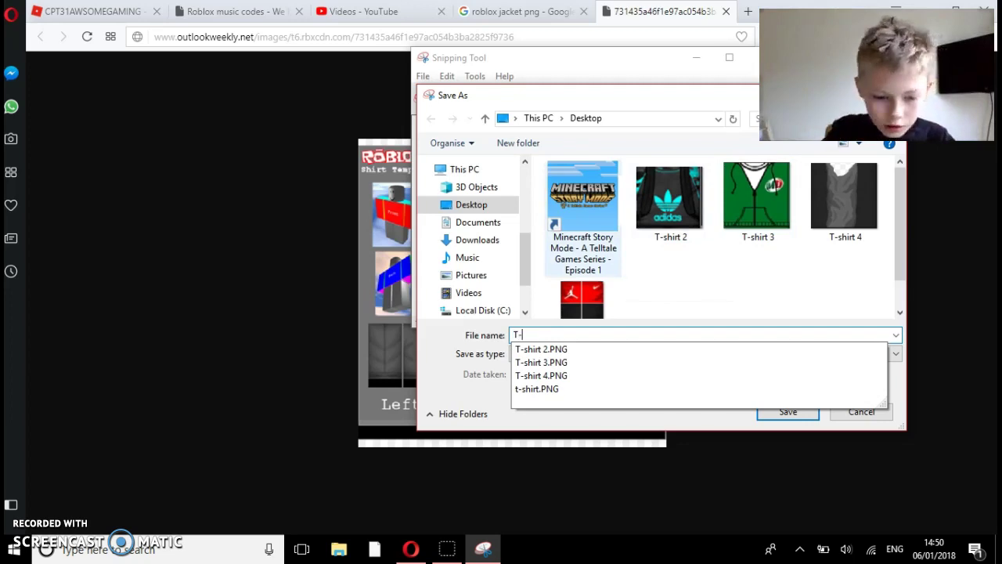
{"action": "type", "text": "-shir"}
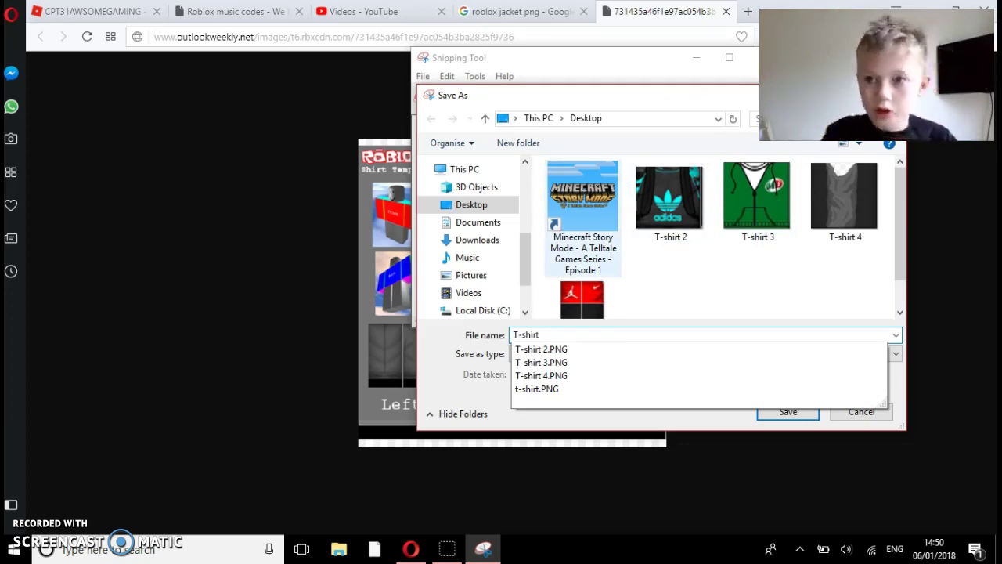
{"action": "type", "text": "t"}
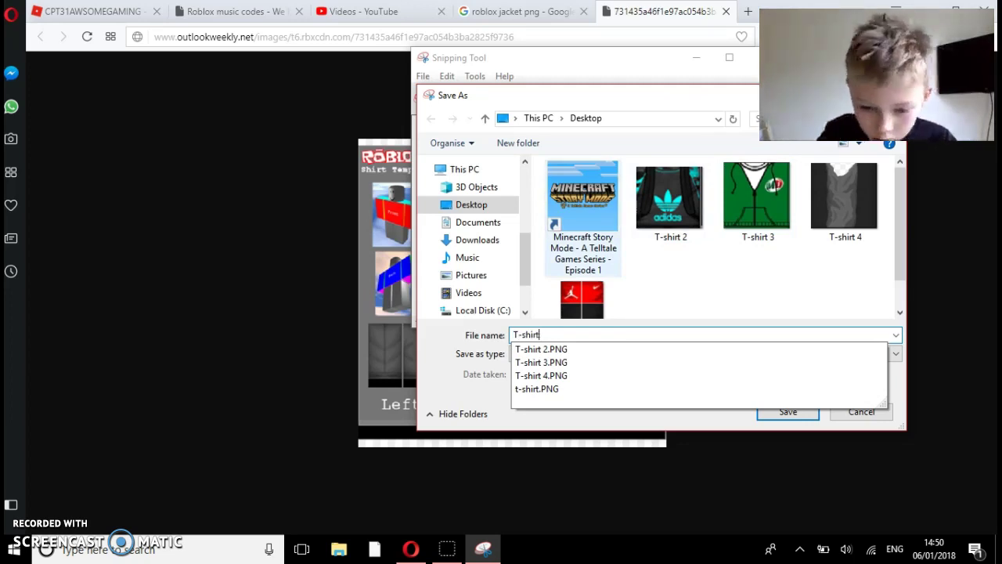
{"action": "type", "text": "5"}
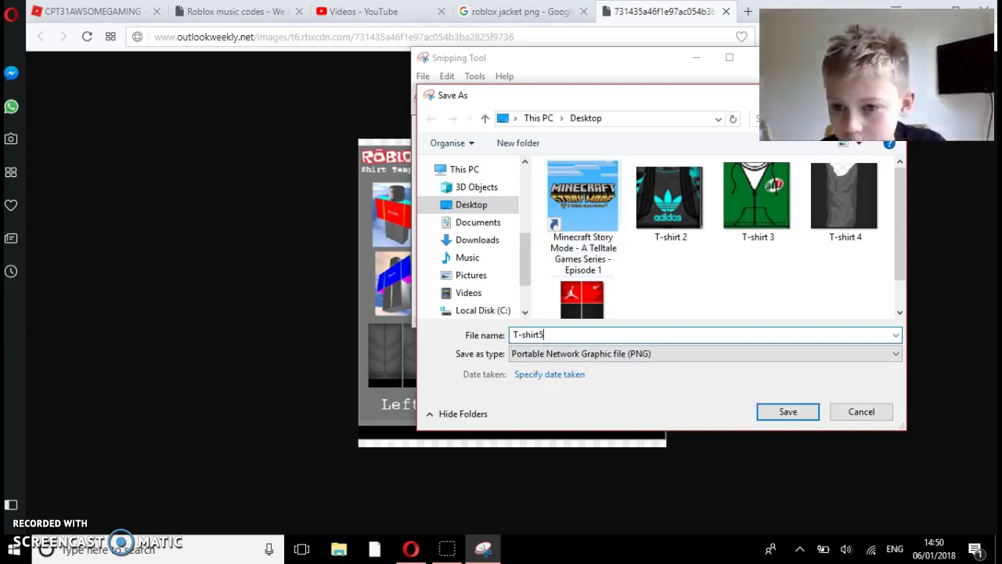
{"action": "key", "text": "Return"}
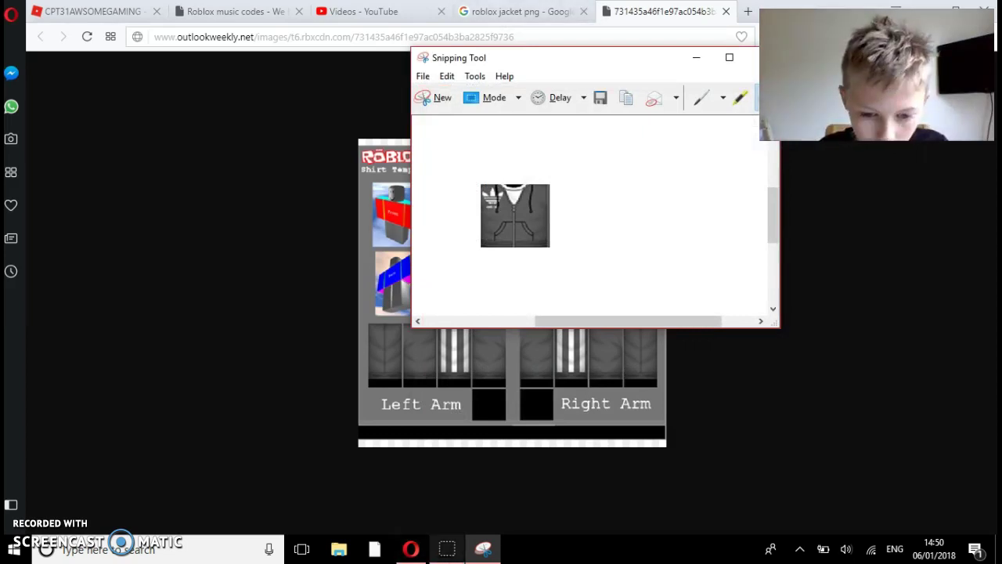
Minimise the browser, close the Snipping Tool and place the T-shirt5 file directly below T-shirt 4 on the desktop.
{"action": "mouse_move", "coordinate": [483, 548]}
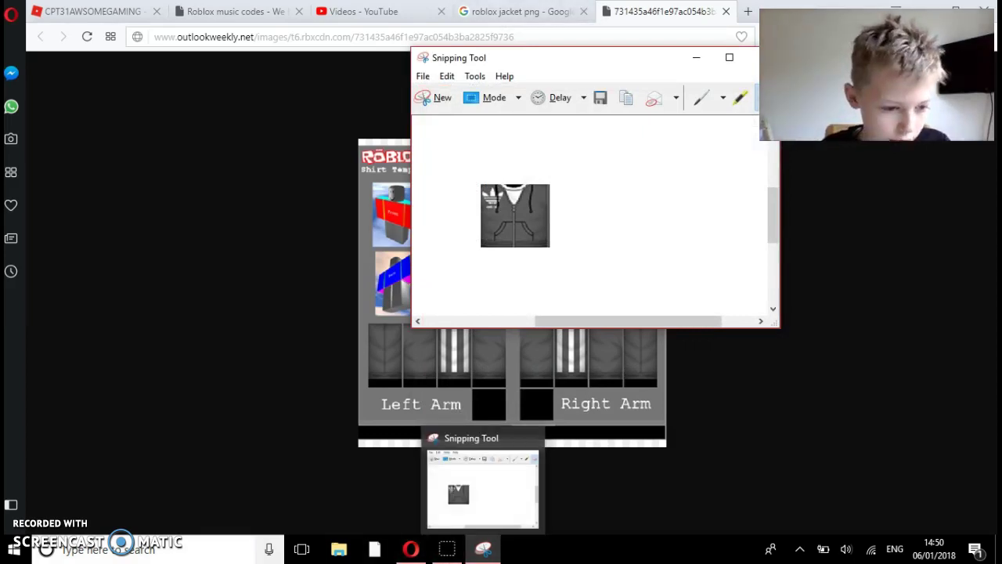
{"action": "mouse_move", "coordinate": [410, 548]}
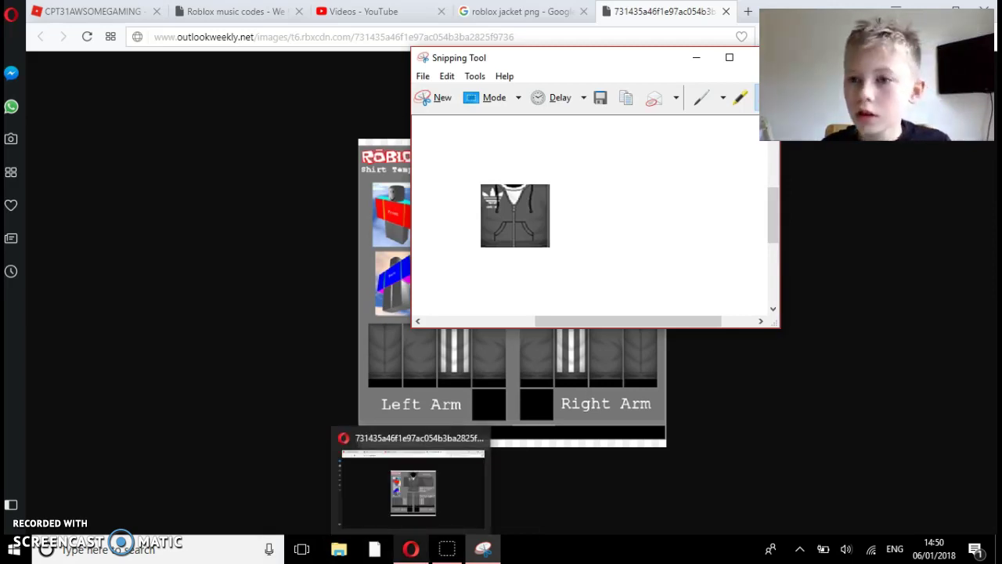
{"action": "left_click", "coordinate": [411, 548]}
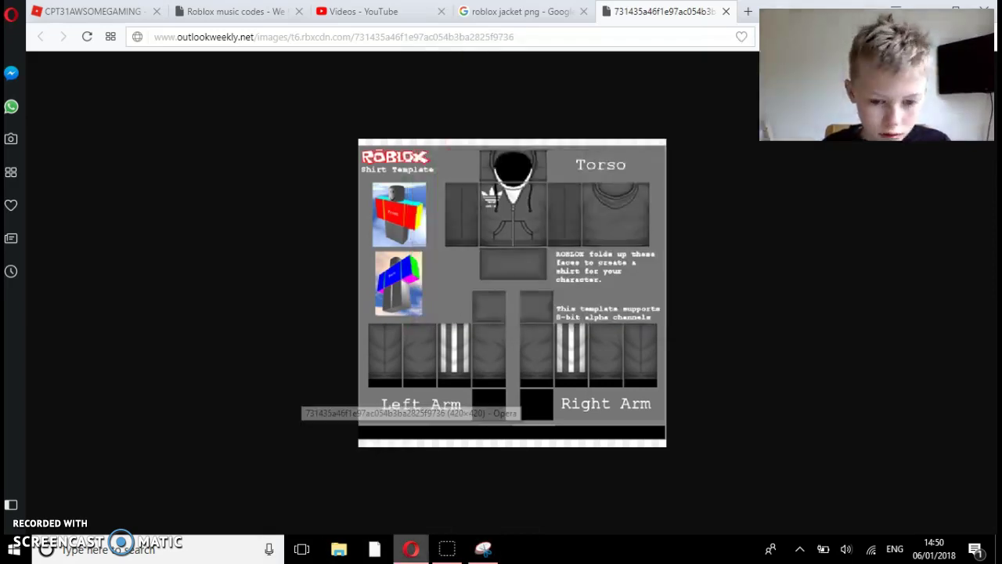
{"action": "left_click", "coordinate": [410, 548]}
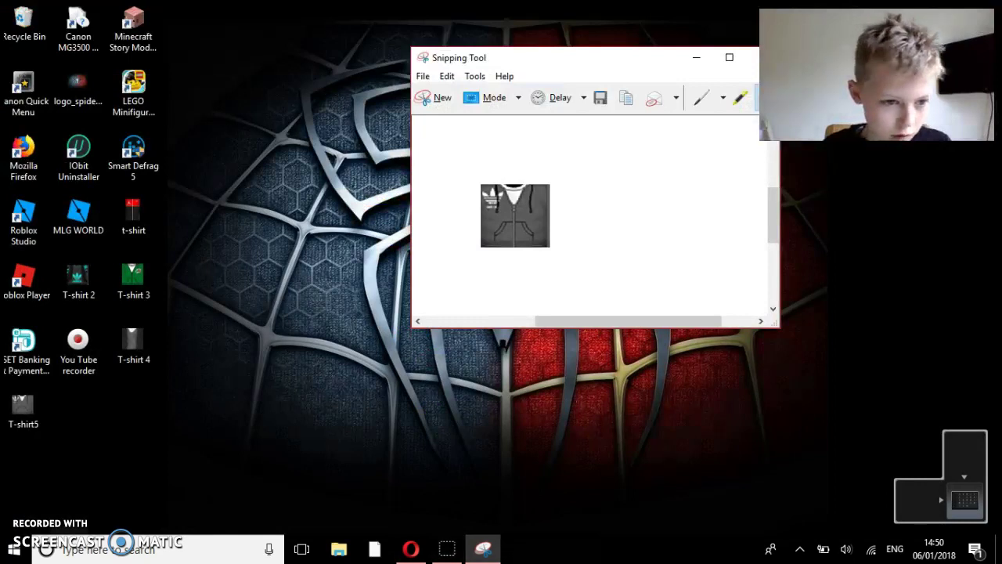
{"action": "left_click_drag", "start_coordinate": [23, 406], "coordinate": [402, 219]}
{"action": "left_click_drag", "start_coordinate": [241, 1], "coordinate": [202, 155]}
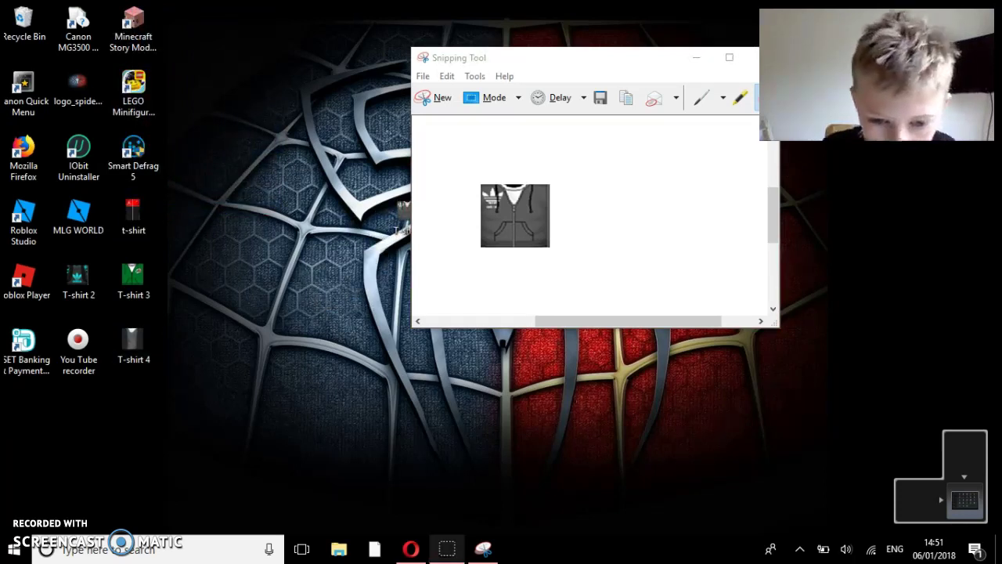
{"action": "mouse_move", "coordinate": [483, 548]}
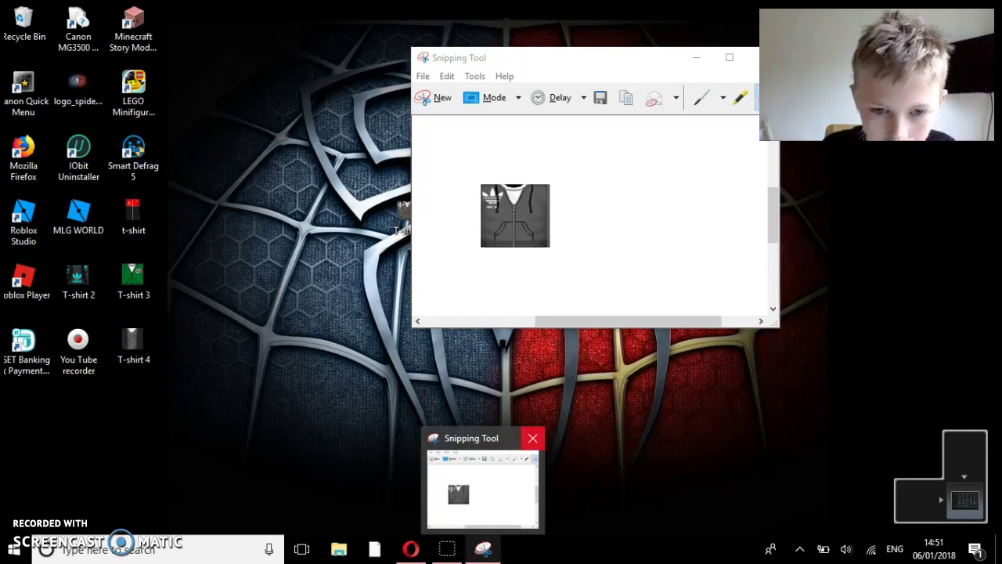
{"action": "left_click", "coordinate": [532, 437]}
{"action": "left_click_drag", "start_coordinate": [407, 210], "coordinate": [122, 387]}
{"action": "left_click_drag", "start_coordinate": [407, 210], "coordinate": [408, 213]}
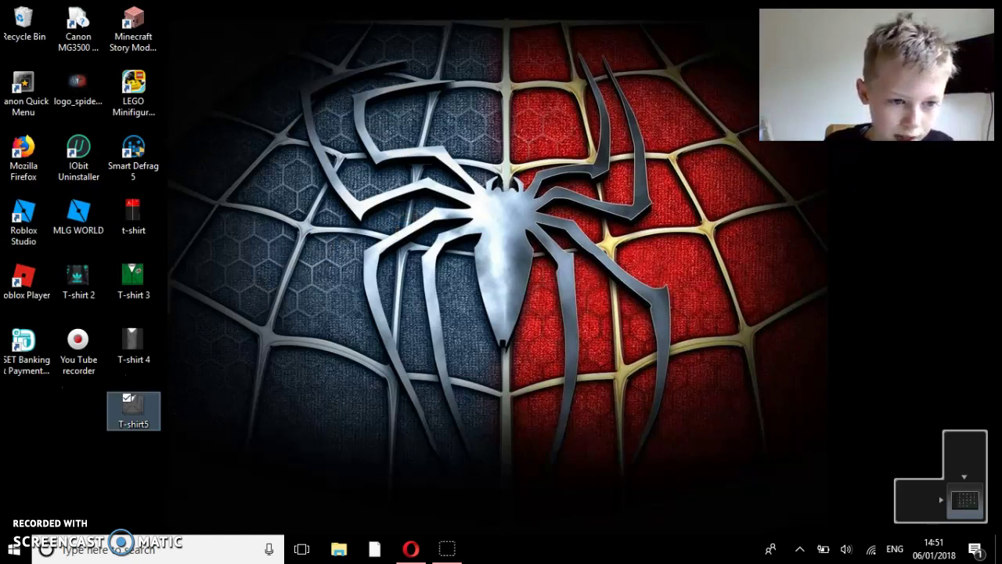
Switch to the Roblox page in Opera and open the T-shirt creation form in the Develop section.
{"action": "left_click", "coordinate": [410, 548]}
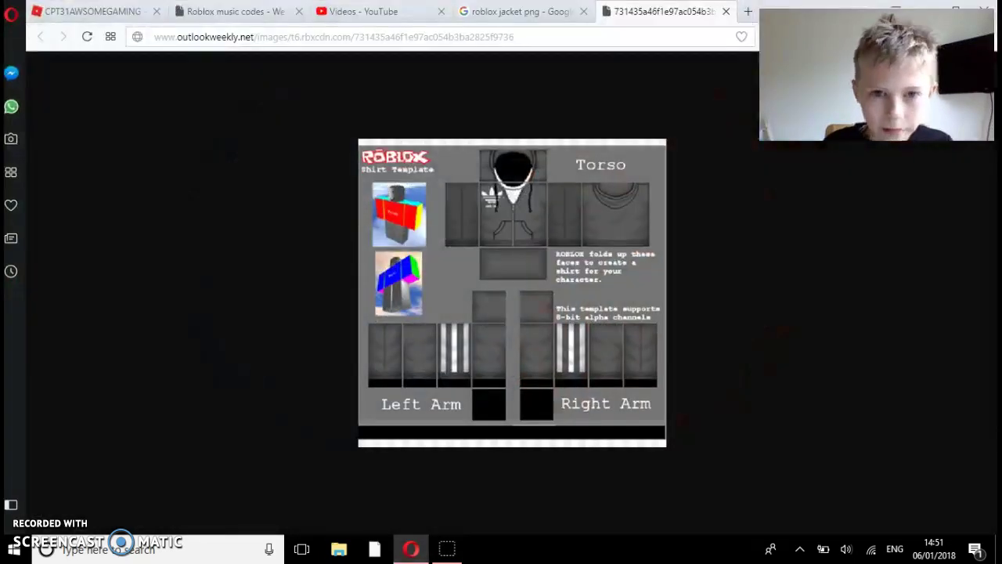
{"action": "left_click", "coordinate": [93, 11]}
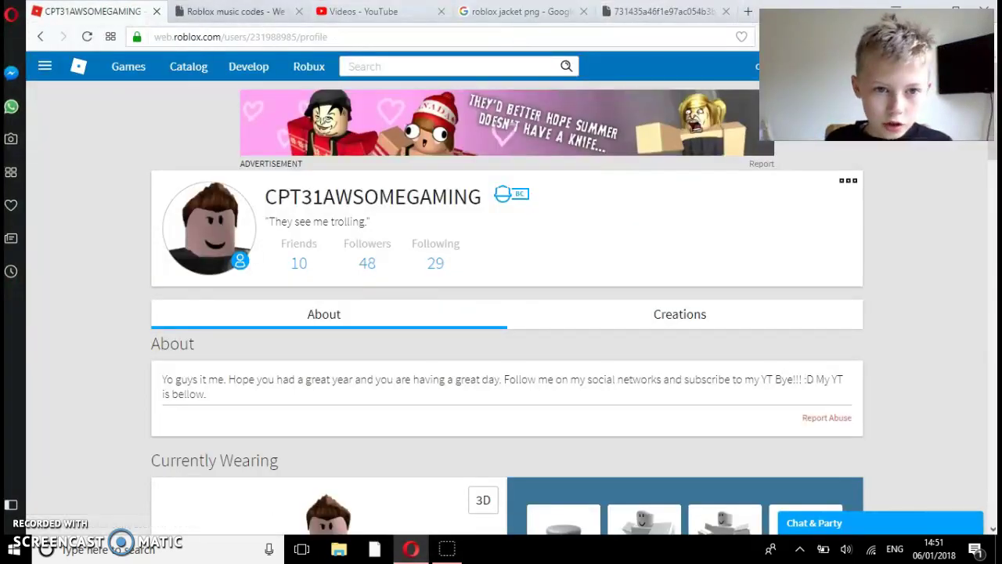
{"action": "scroll", "coordinate": [509, 313], "scroll_direction": "down", "scroll_amount": 5}
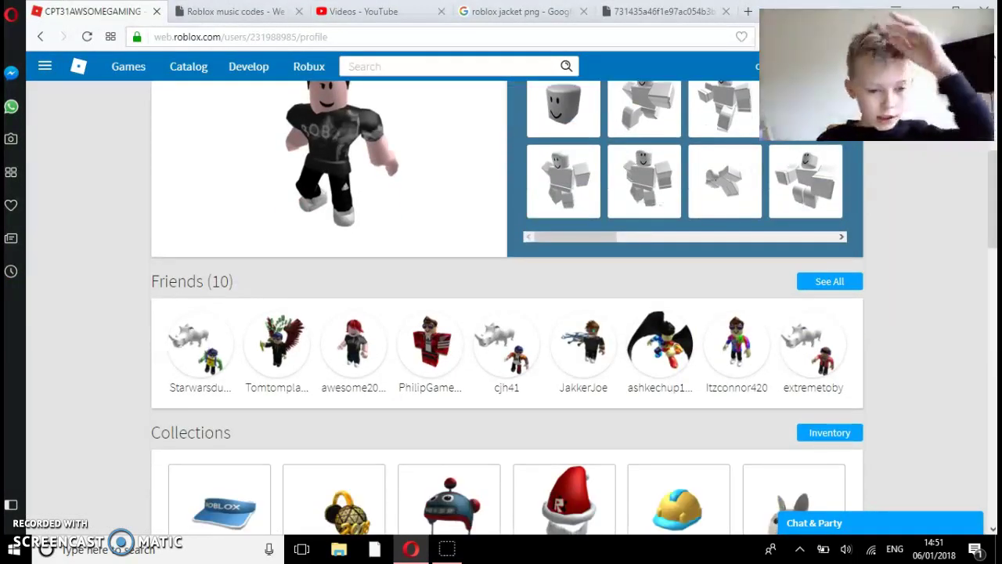
{"action": "scroll", "coordinate": [509, 313], "scroll_direction": "up", "scroll_amount": 1}
{"action": "scroll", "coordinate": [509, 313], "scroll_direction": "up", "scroll_amount": 5}
{"action": "left_click_drag", "start_coordinate": [277, 123], "coordinate": [480, 123]}
{"action": "left_click", "coordinate": [337, 148]}
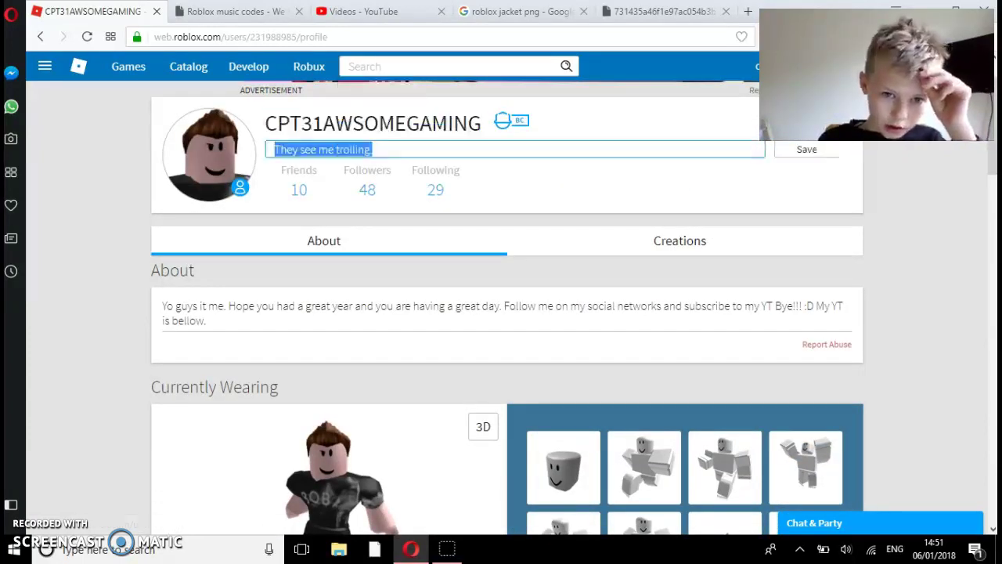
{"action": "key", "text": "Return"}
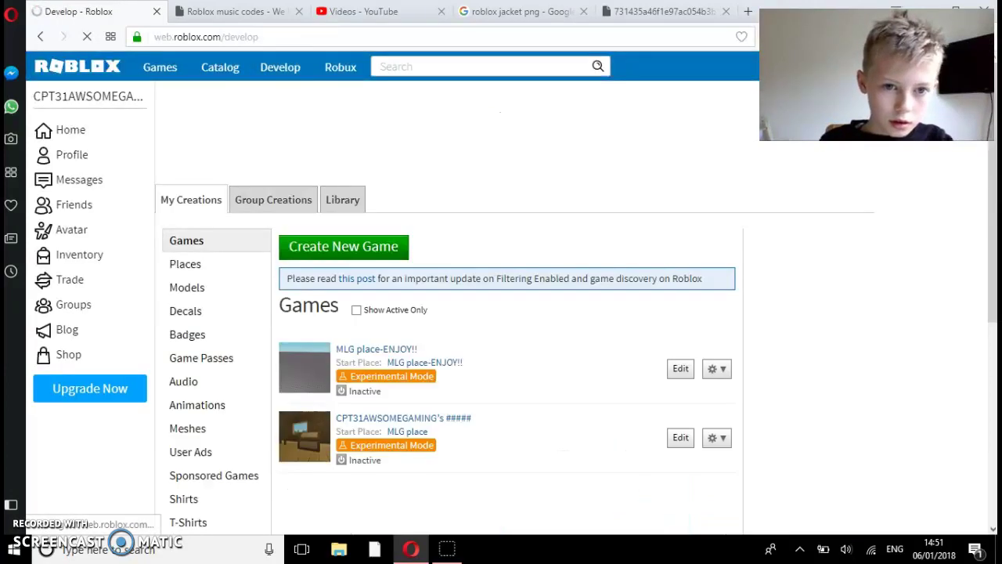
{"action": "scroll", "coordinate": [204, 328], "scroll_direction": "down", "scroll_amount": 2}
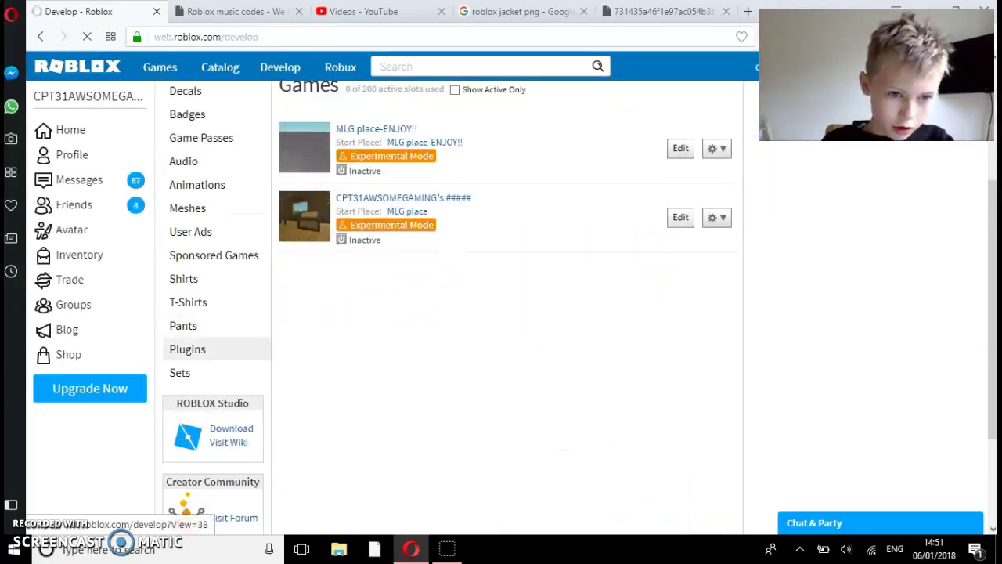
{"action": "left_click", "coordinate": [188, 301]}
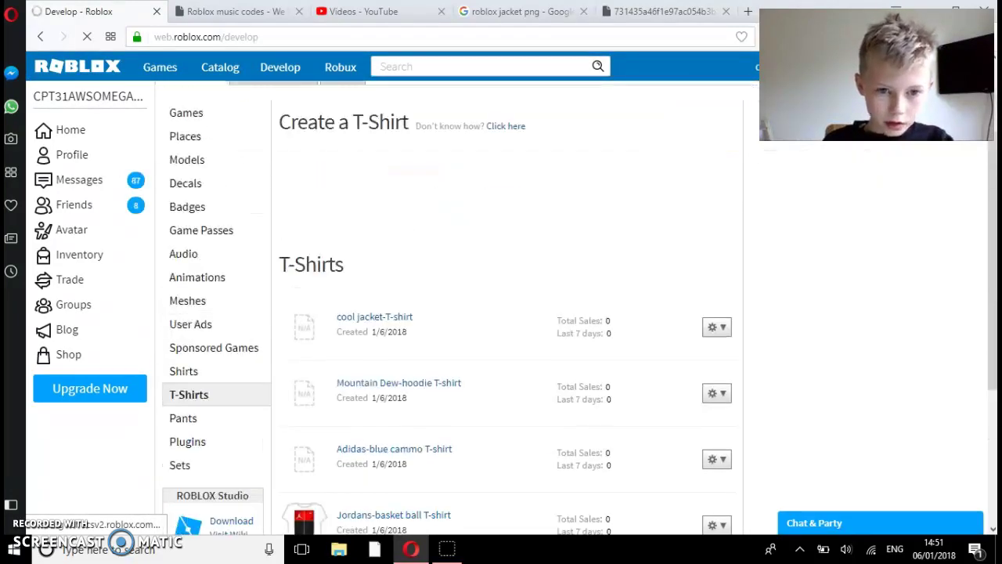
{"action": "left_click_drag", "start_coordinate": [410, 250], "coordinate": [318, 251]}
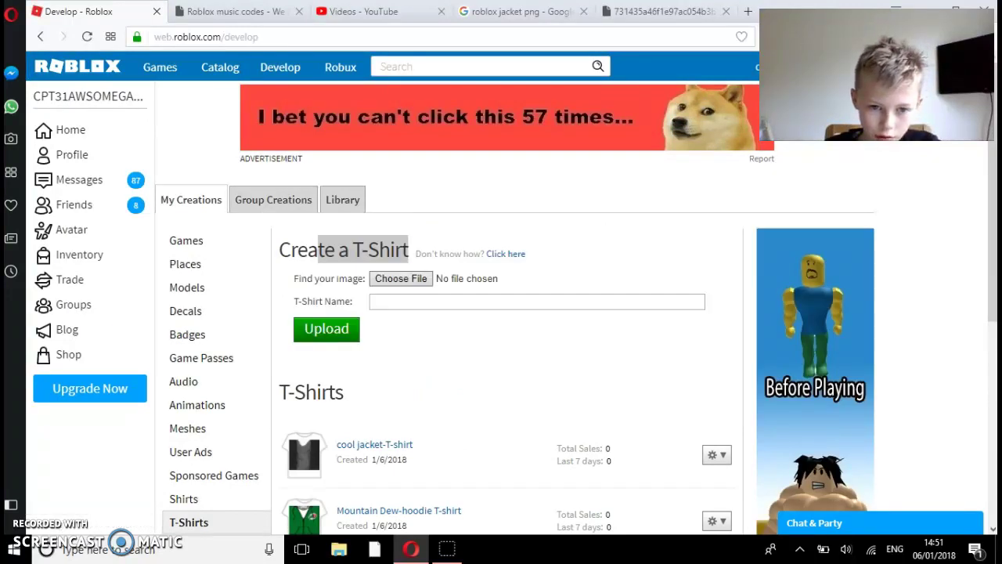
Choose T-shirt5 from the Desktop as the image for the new T-shirt.
{"action": "left_click", "coordinate": [401, 277]}
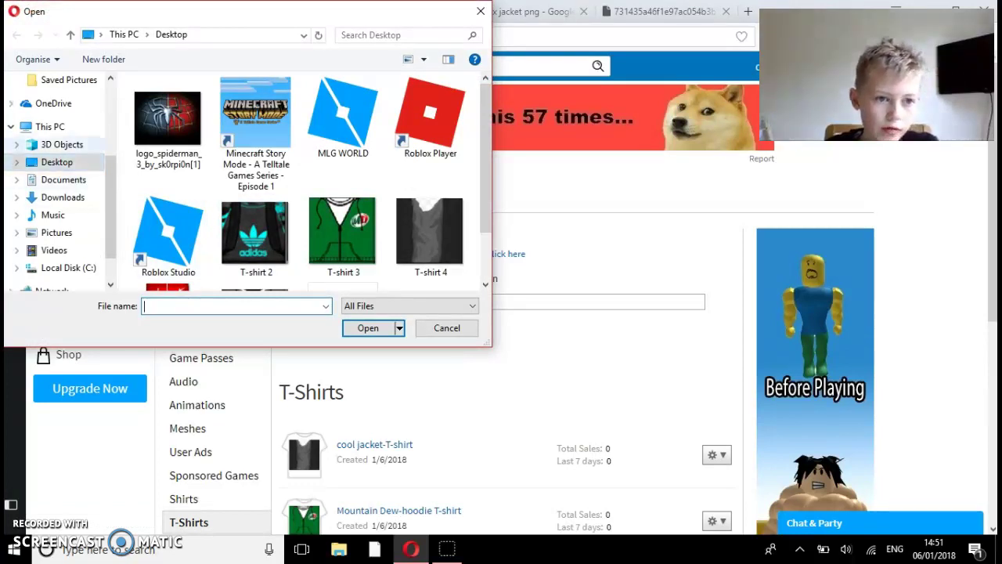
{"action": "scroll", "coordinate": [256, 173], "scroll_direction": "down", "scroll_amount": 1}
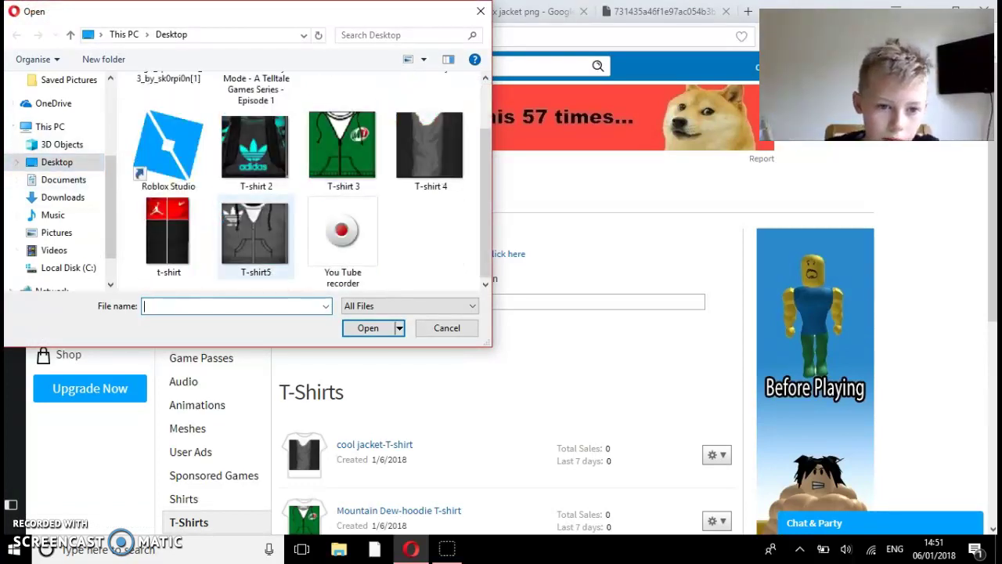
{"action": "left_click", "coordinate": [256, 239]}
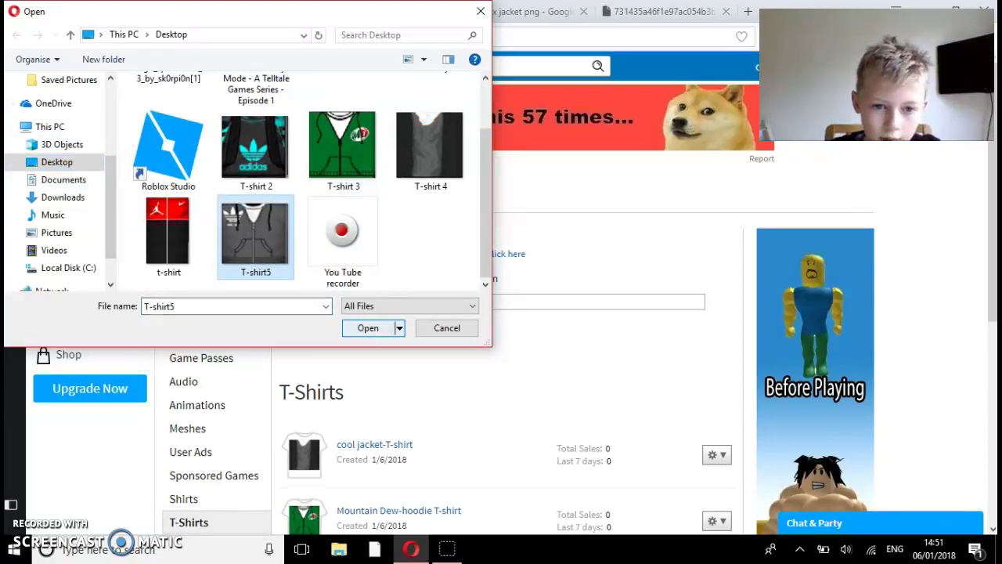
{"action": "key", "text": "Return"}
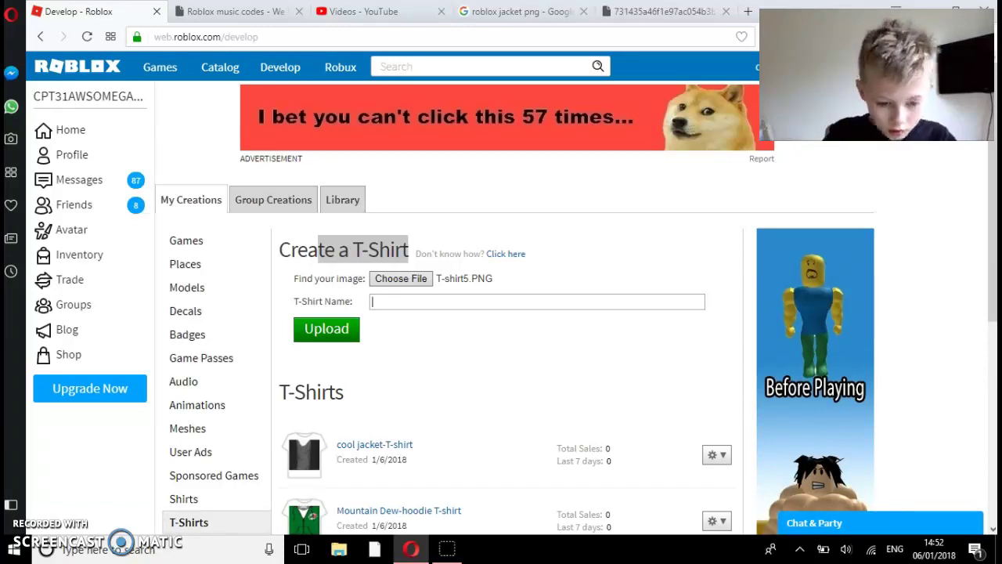
Name the new T-shirt "Addidas hoodie gray-T-shirt" and upload it.
{"action": "type", "text": "c"}
{"action": "key", "text": "BackSpace"}
{"action": "key", "text": "BackSpace"}
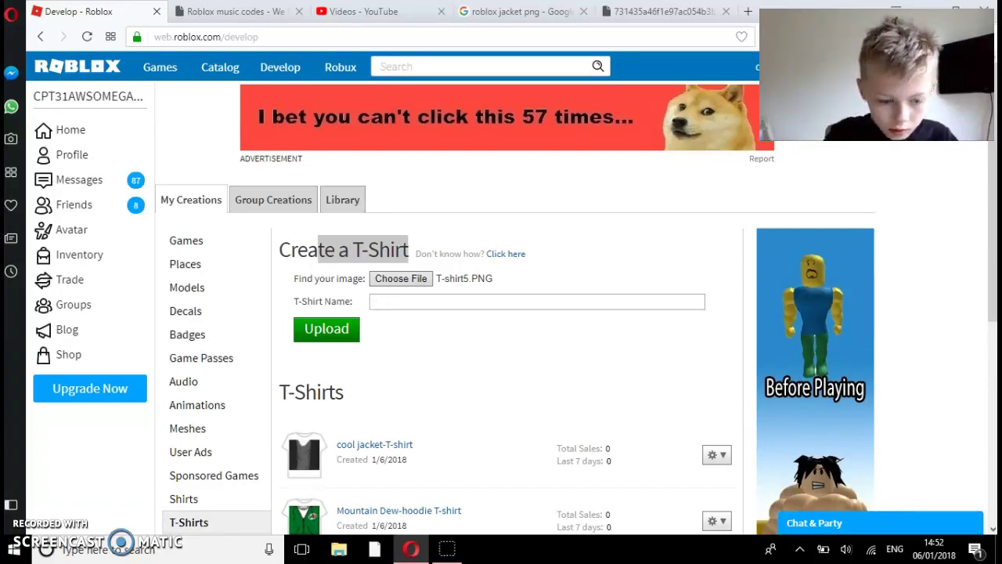
{"action": "type", "text": "Addidas hoodie gray-T-shirt"}
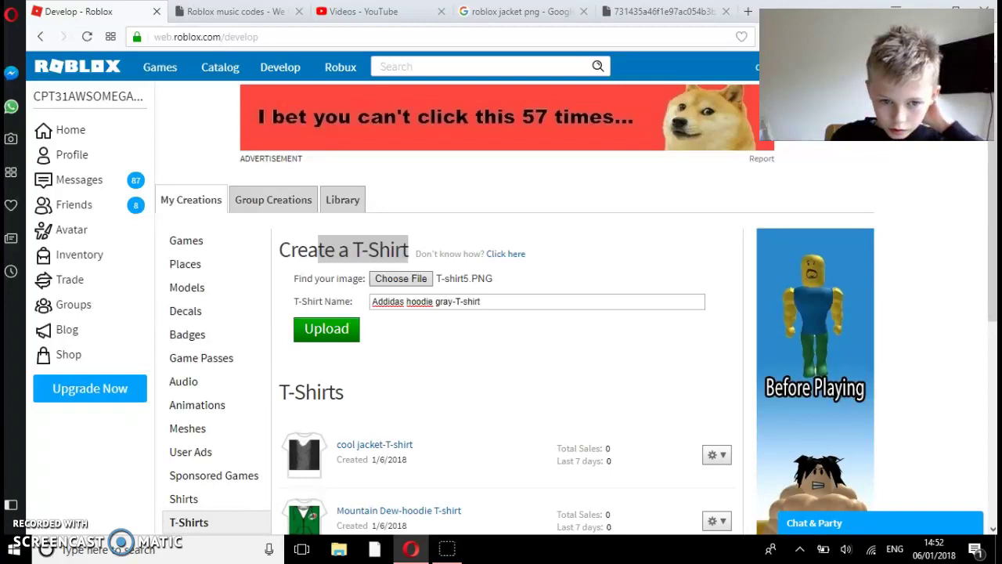
{"action": "key", "text": "Return"}
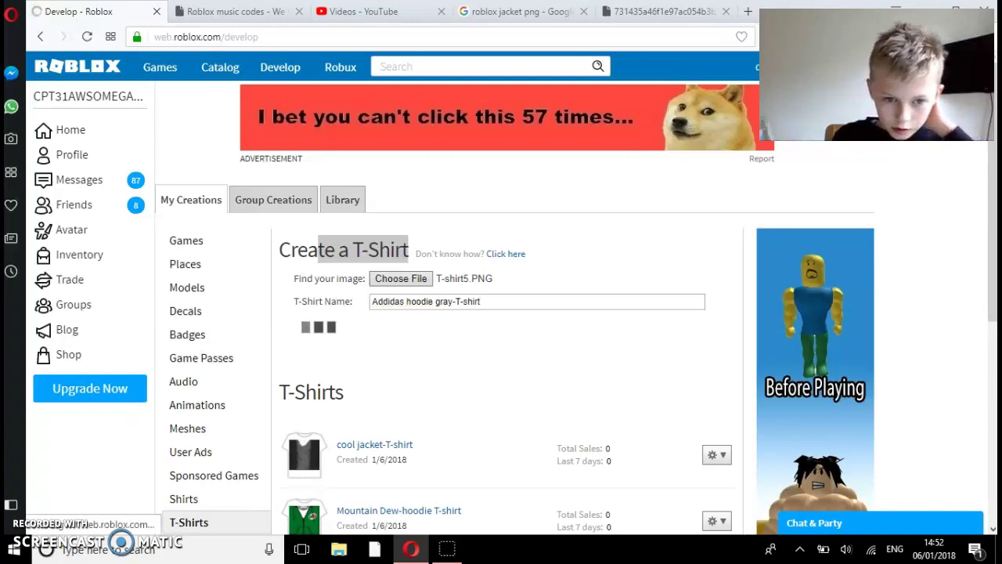
Open the Avatar Editor from the cool jacket-T-shirt item and dress the avatar in that T-shirt and the ROBLOX Jacket.
{"action": "scroll", "coordinate": [501, 305], "scroll_direction": "down", "scroll_amount": 4}
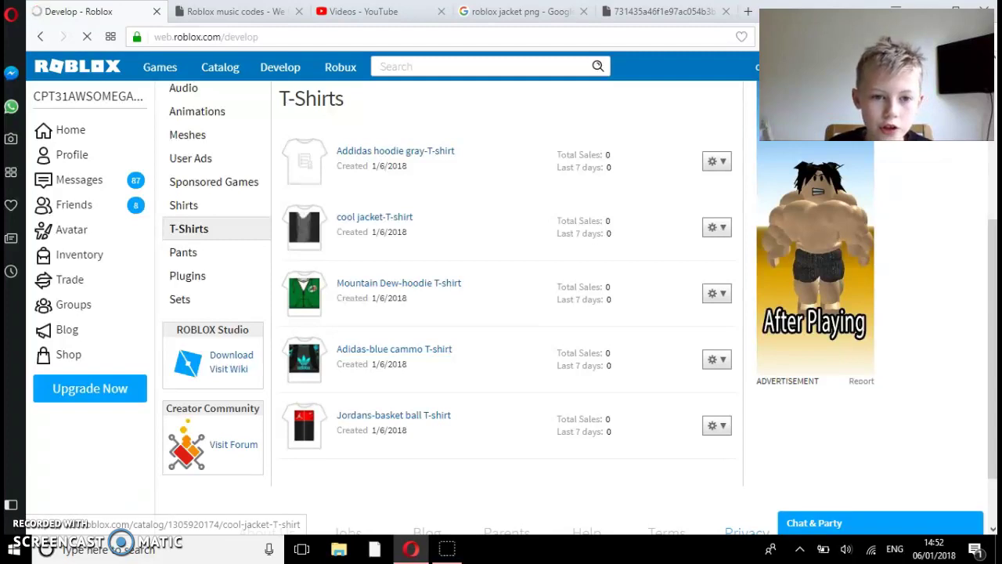
{"action": "left_click", "coordinate": [374, 216]}
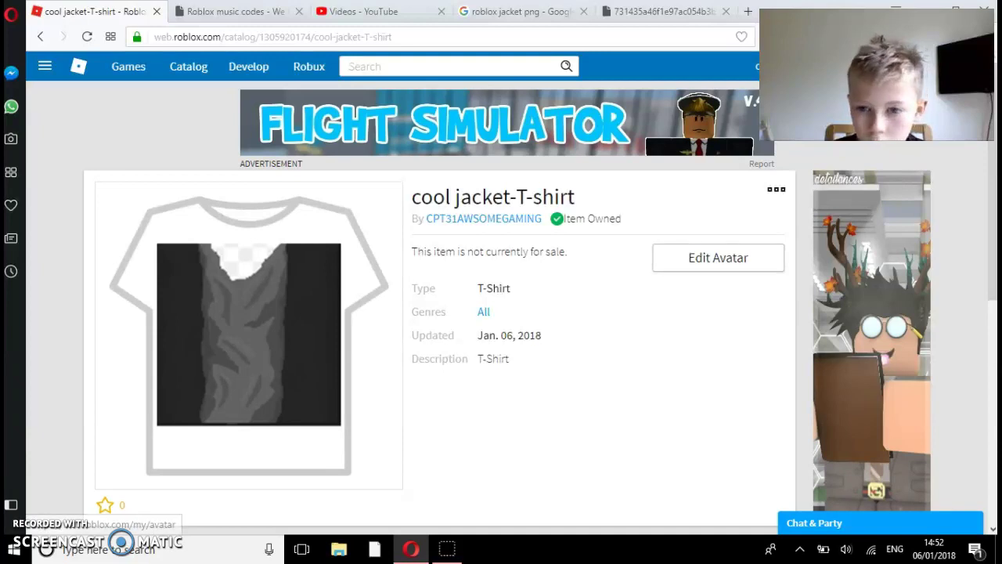
{"action": "left_click", "coordinate": [718, 258]}
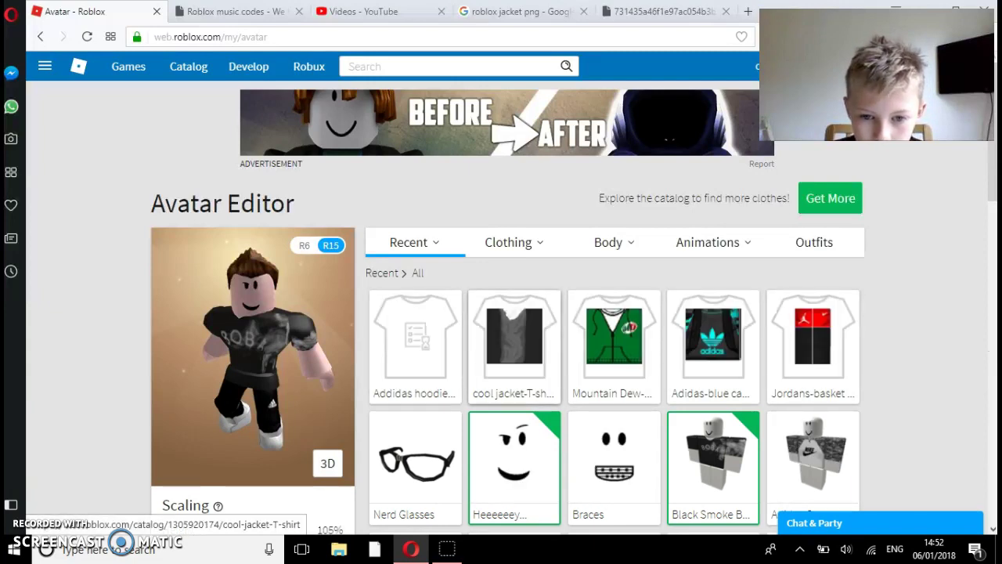
{"action": "left_click", "coordinate": [514, 337]}
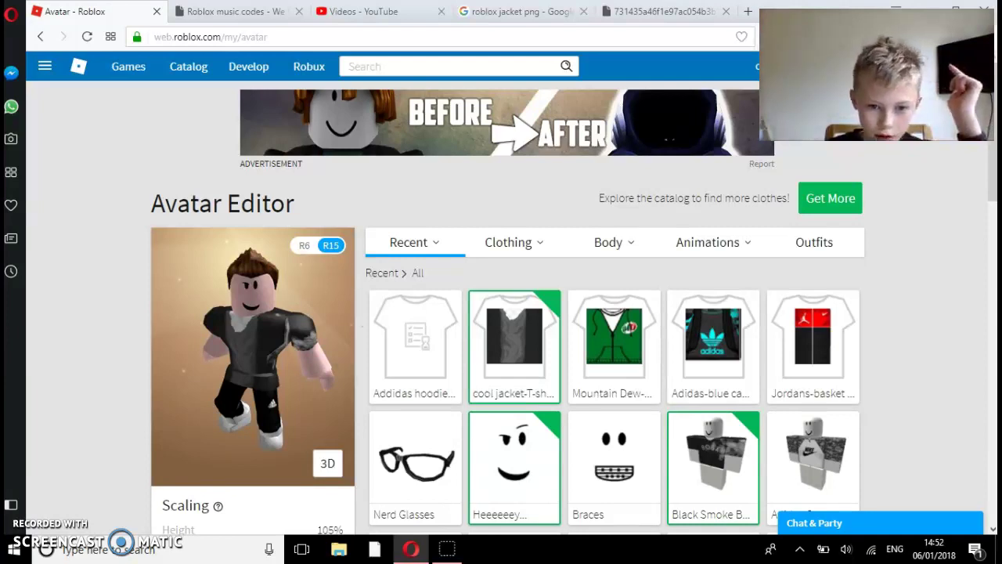
{"action": "scroll", "coordinate": [514, 344], "scroll_direction": "down", "scroll_amount": 5}
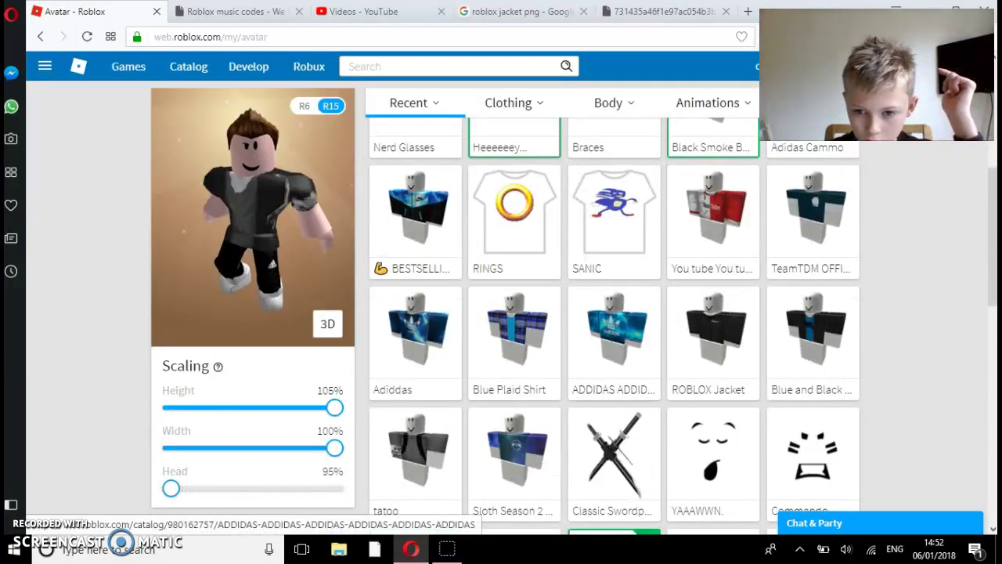
{"action": "left_click", "coordinate": [713, 337]}
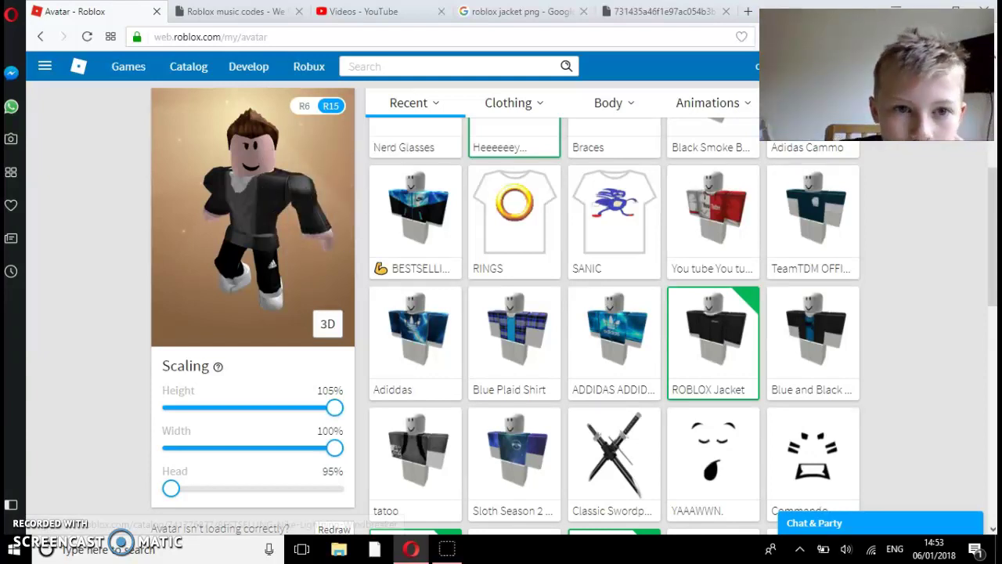
Open the popular Jailbreak game's server list and join the existing Jailbreak VIP server.
{"action": "left_click", "coordinate": [129, 67]}
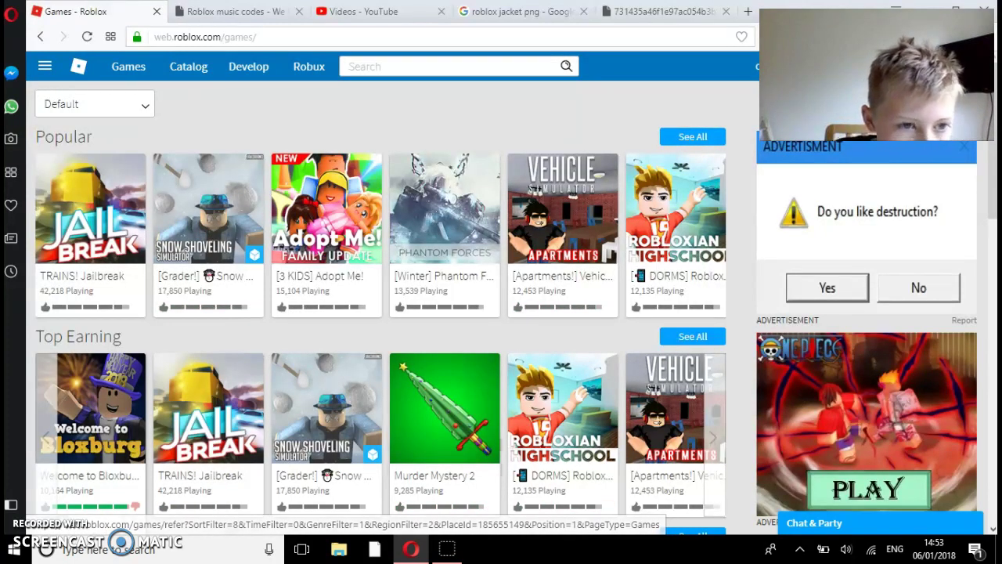
{"action": "left_click", "coordinate": [90, 212]}
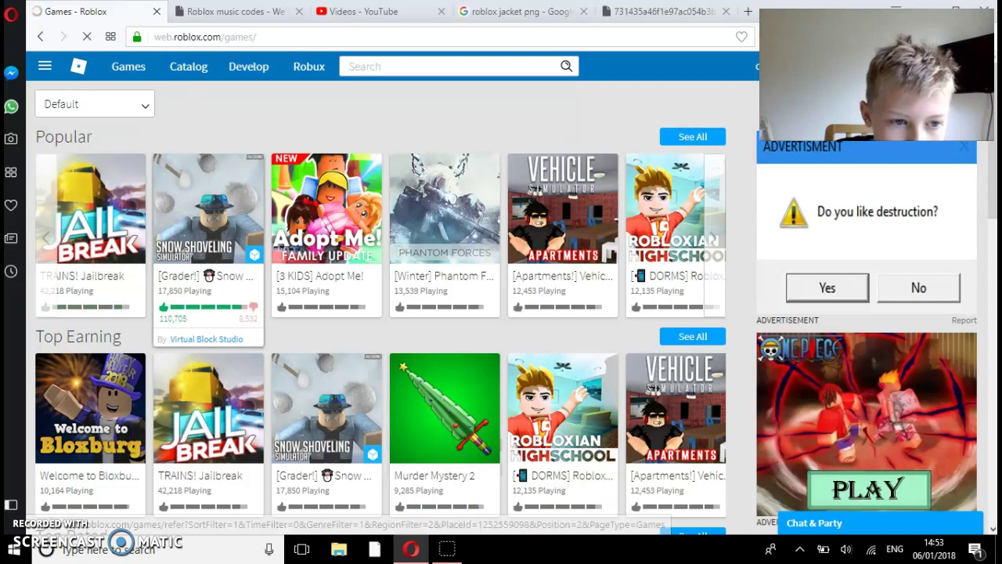
{"action": "scroll", "coordinate": [439, 313], "scroll_direction": "down", "scroll_amount": 4}
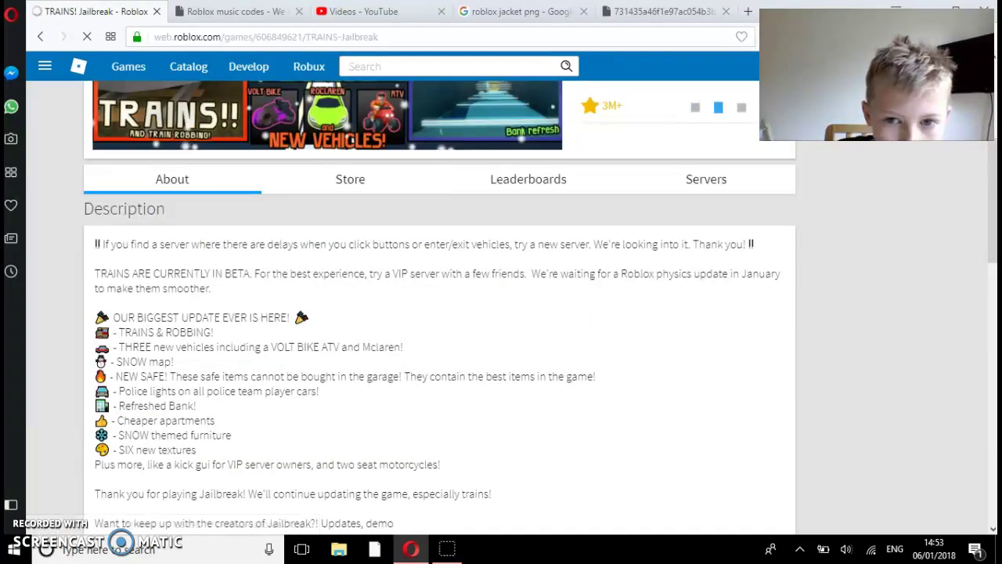
{"action": "left_click", "coordinate": [706, 179]}
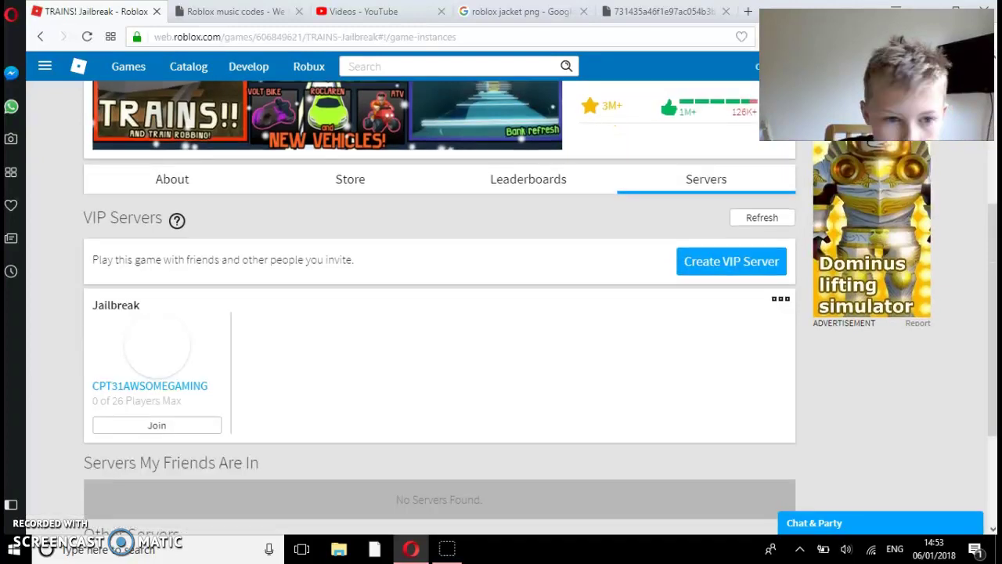
{"action": "left_click", "coordinate": [157, 425]}
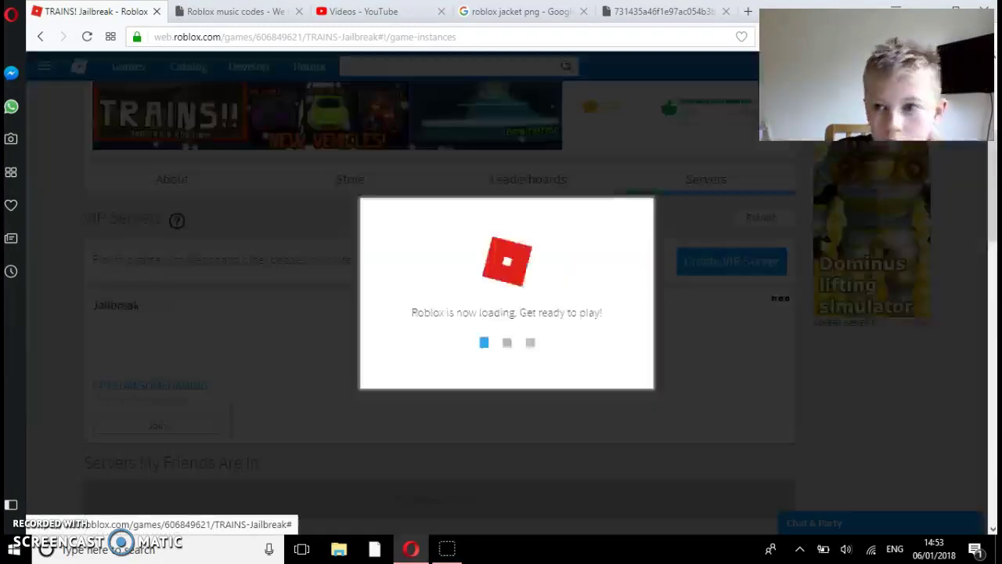